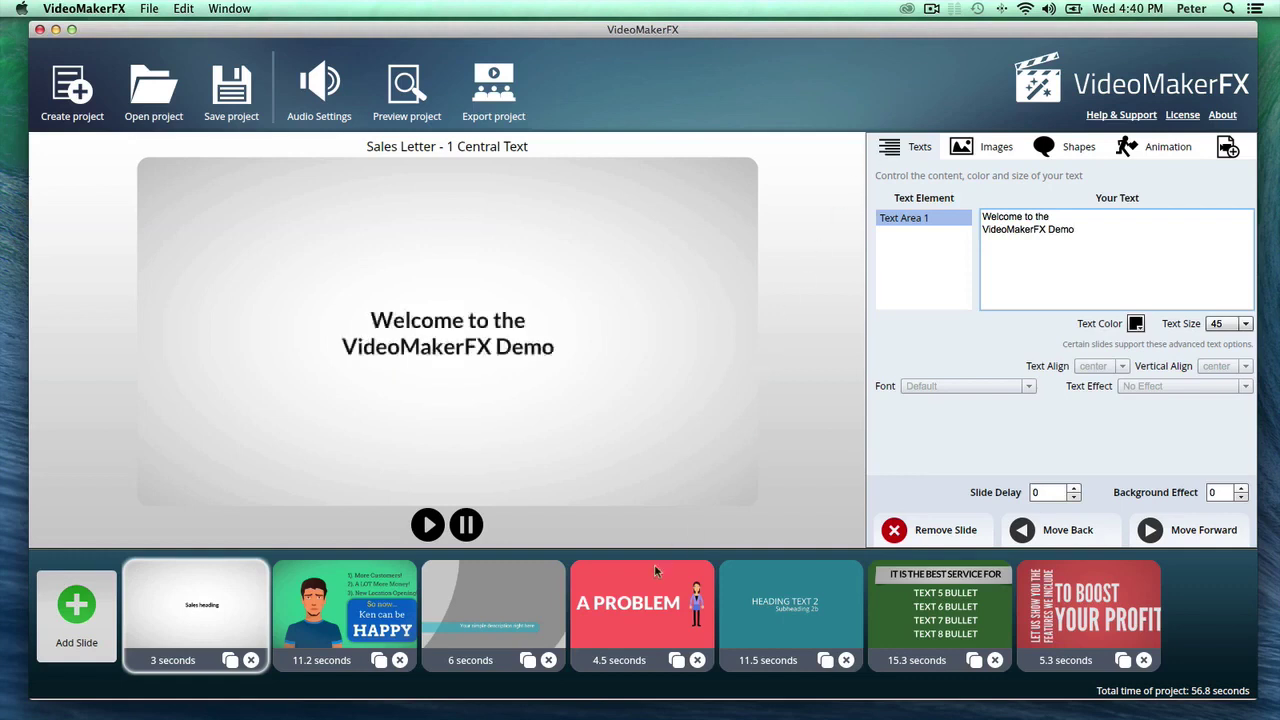
Preview the A PROBLEM slide, then open the Character Ken slide in the editor
{"action": "left_click", "coordinate": [654, 570]}
{"action": "left_click", "coordinate": [367, 624]}
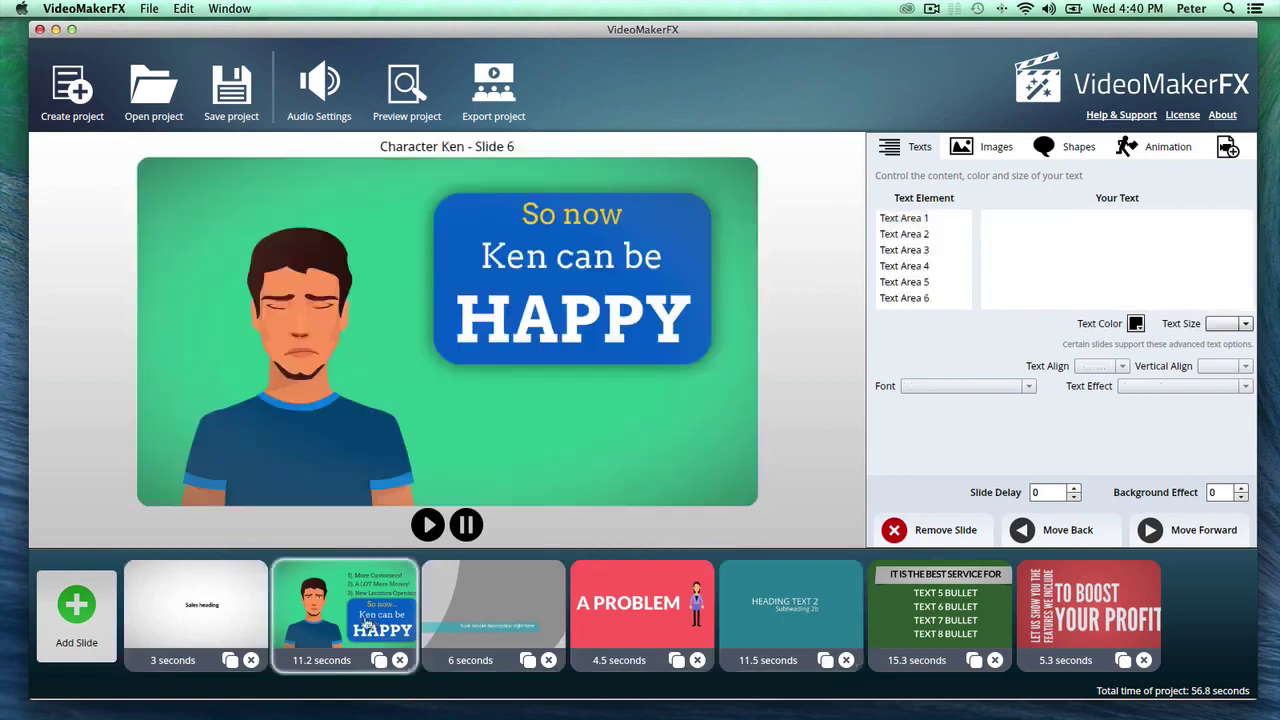
Add the Character Anna - Slide 1 layout from the Character Anna theme as a new slide
{"action": "left_click", "coordinate": [88, 614]}
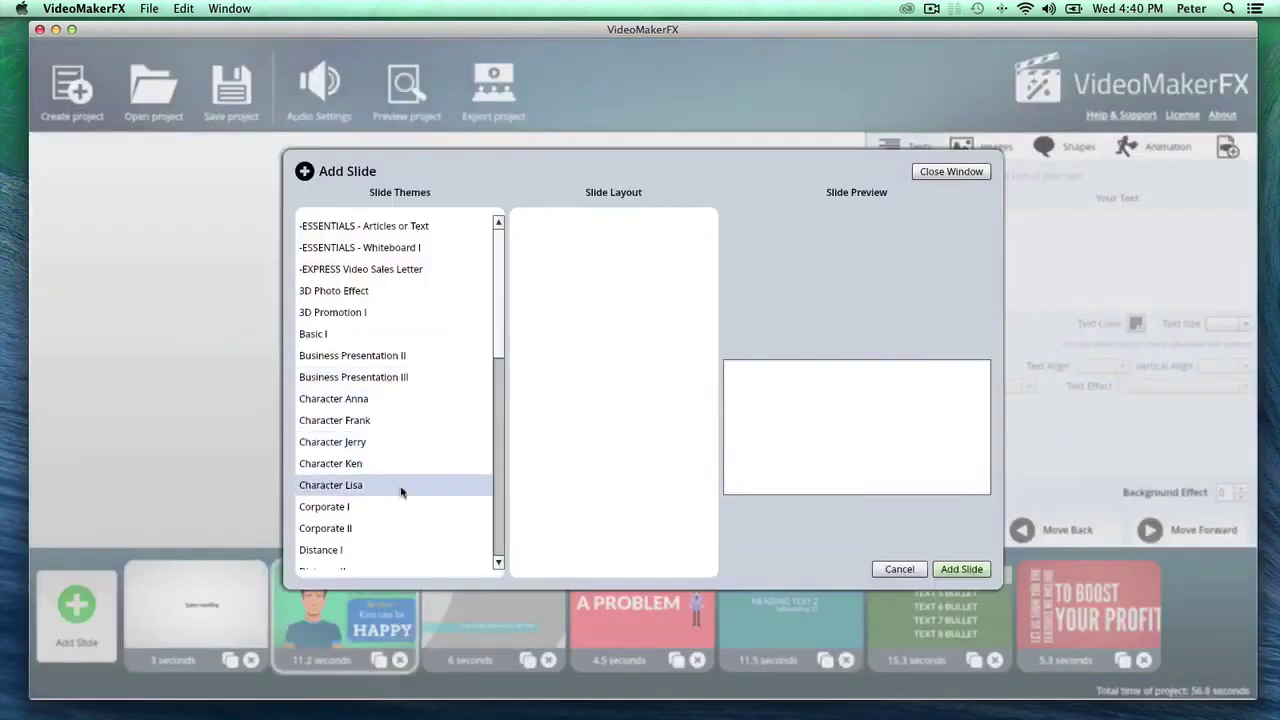
{"action": "left_click", "coordinate": [380, 398]}
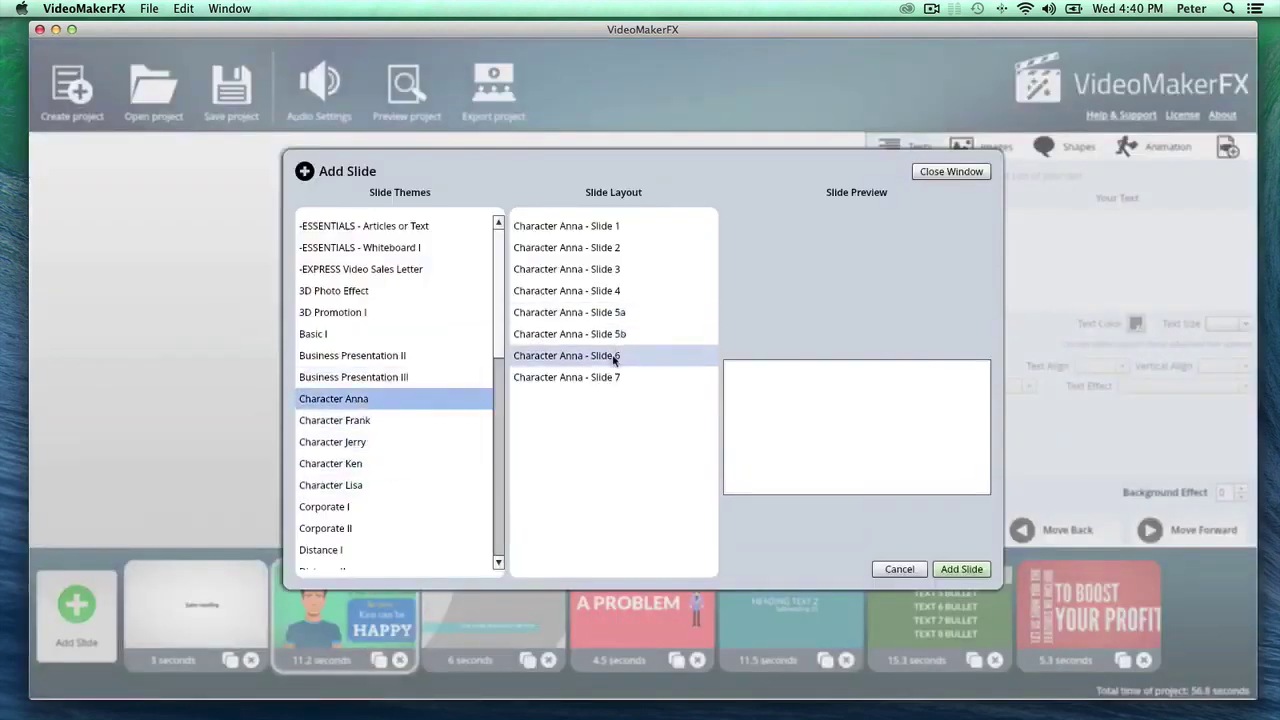
{"action": "left_click", "coordinate": [612, 226]}
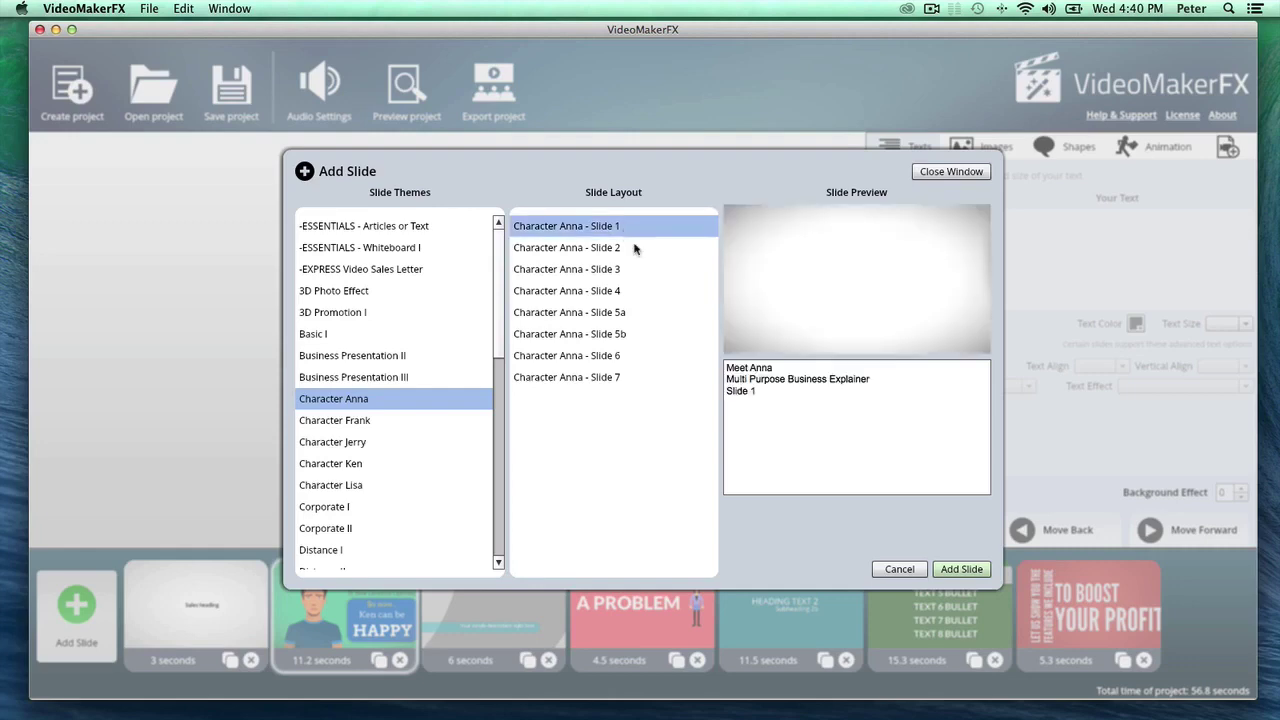
{"action": "left_click", "coordinate": [962, 569]}
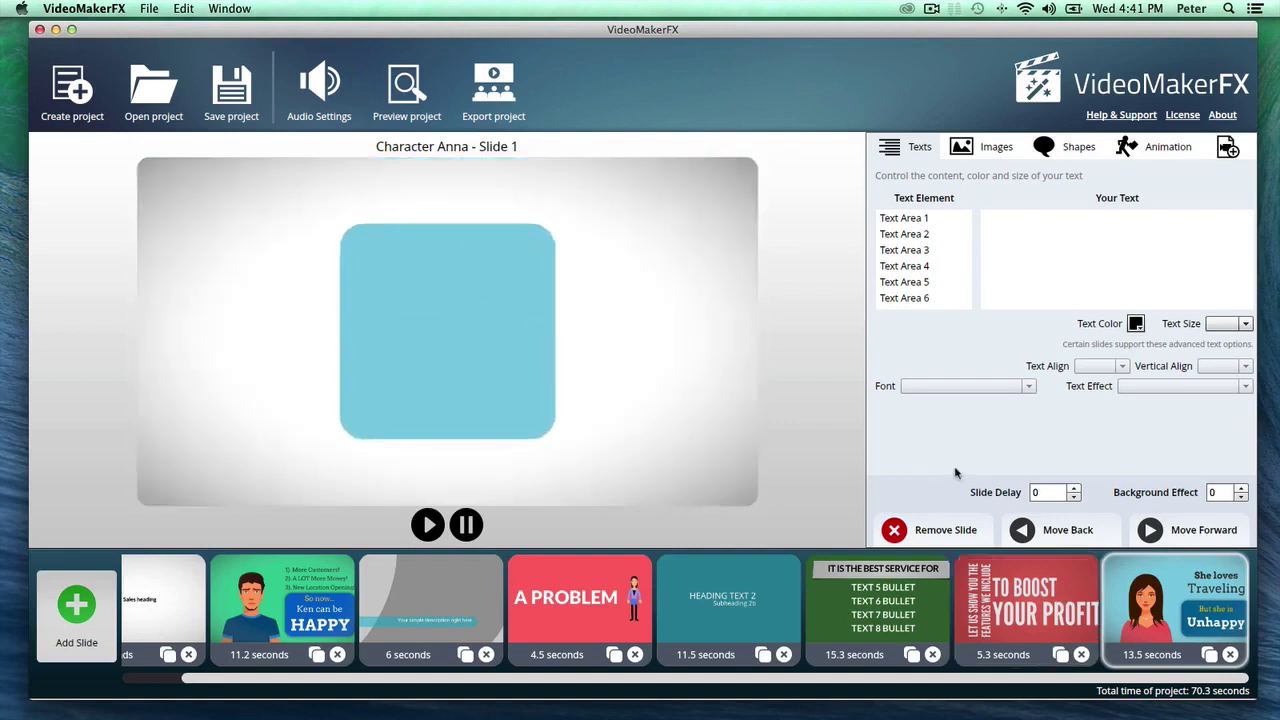
Open the Sales Letter welcome slide and give its title text a Crisp Shadow effect
{"action": "left_click", "coordinate": [138, 598]}
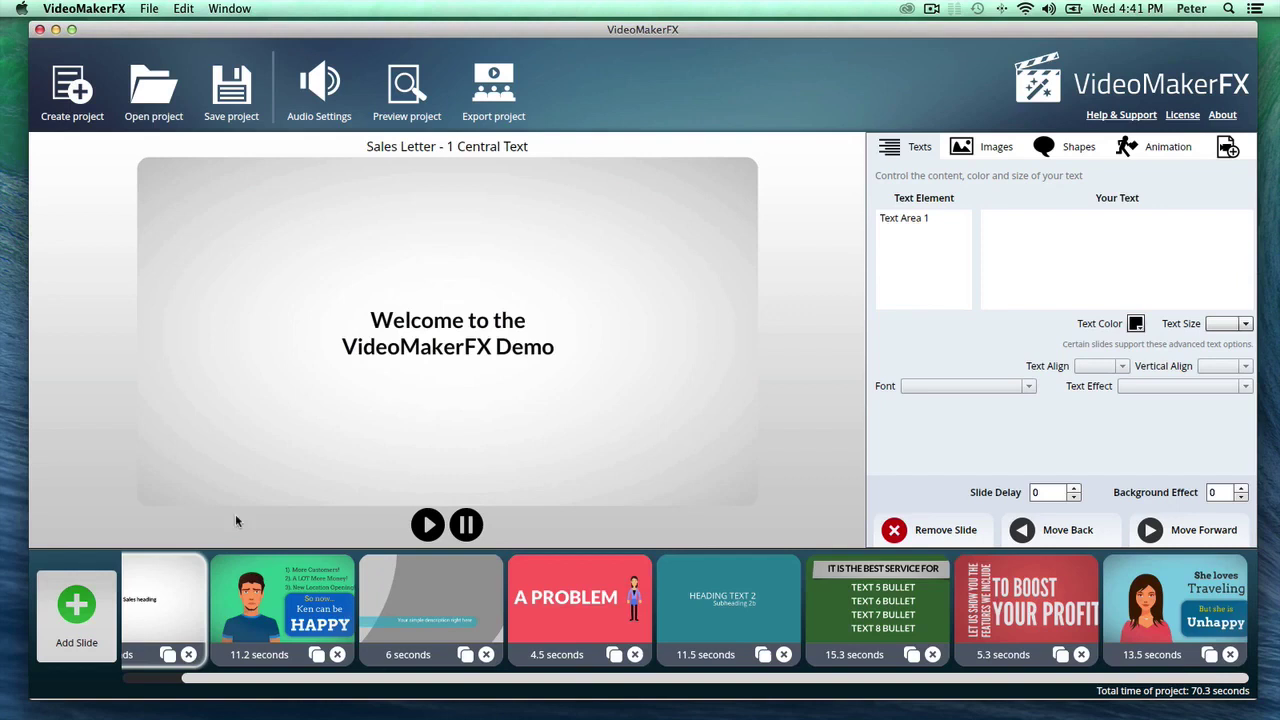
{"action": "left_click", "coordinate": [931, 217]}
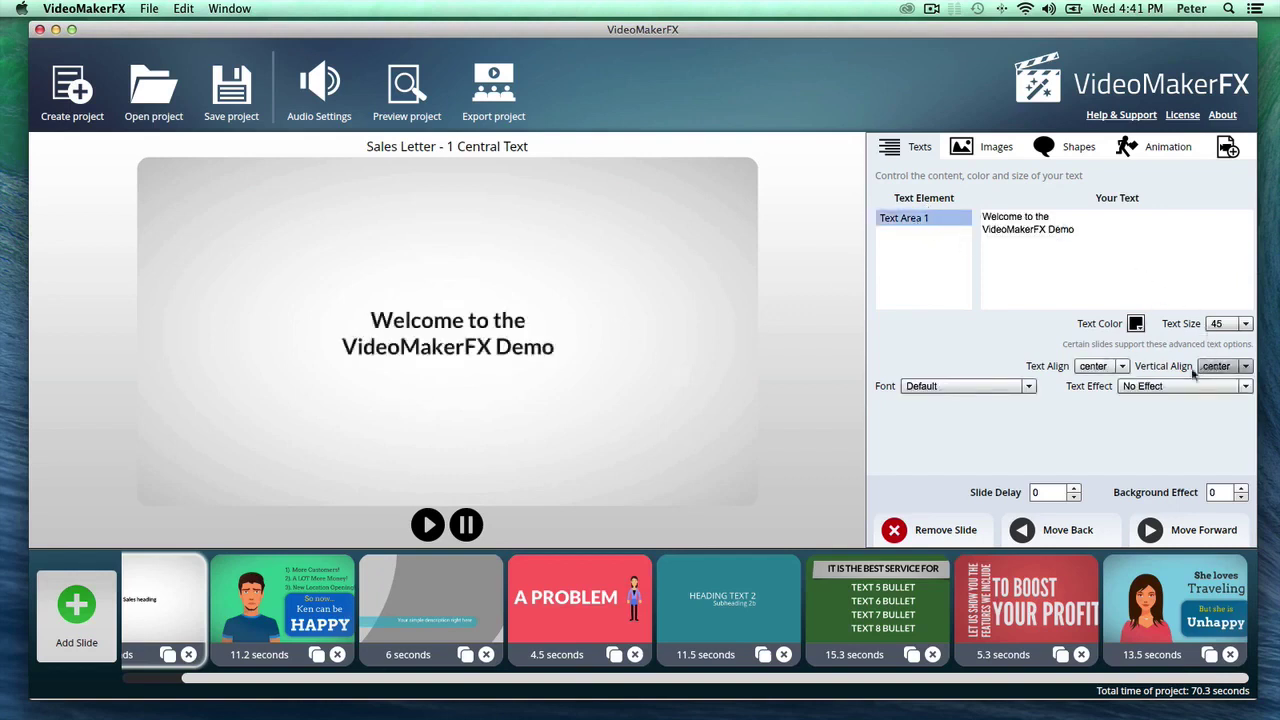
{"action": "left_click", "coordinate": [1190, 386]}
{"action": "left_click", "coordinate": [1150, 418]}
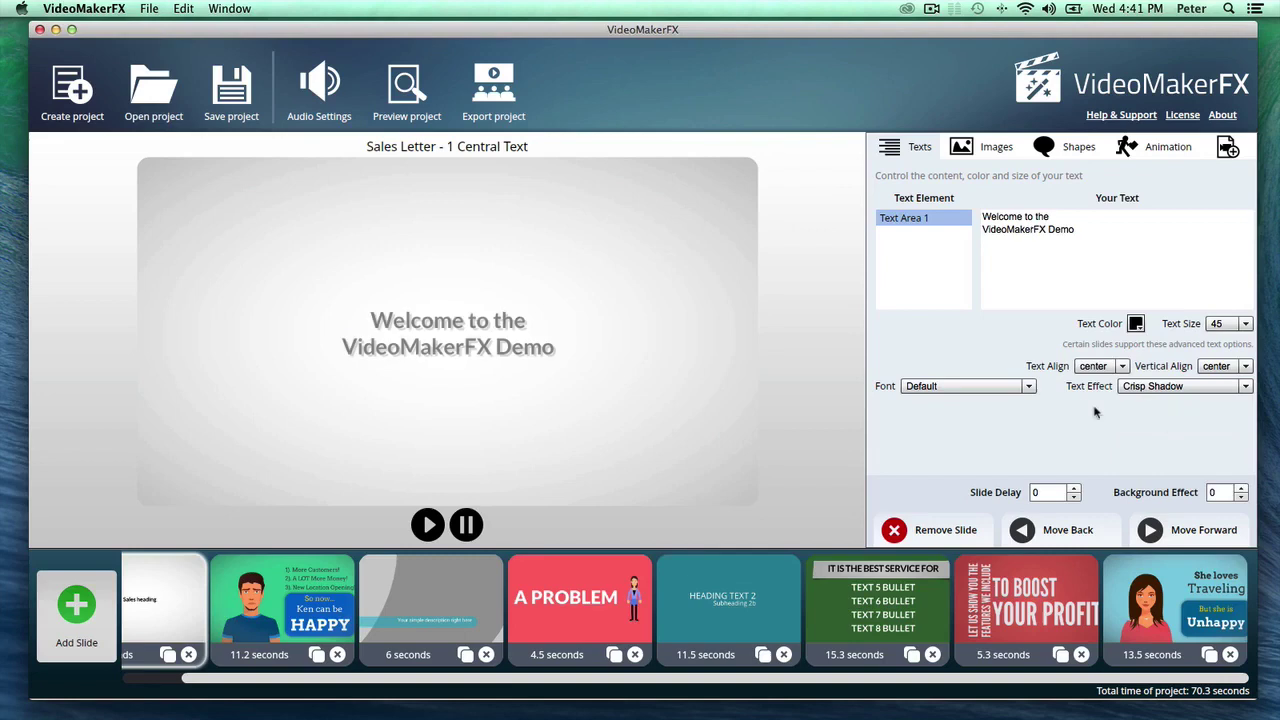
Set the title font to Bebas Neue at size 65 and colour it red
{"action": "left_click", "coordinate": [1021, 390]}
{"action": "left_click", "coordinate": [990, 450]}
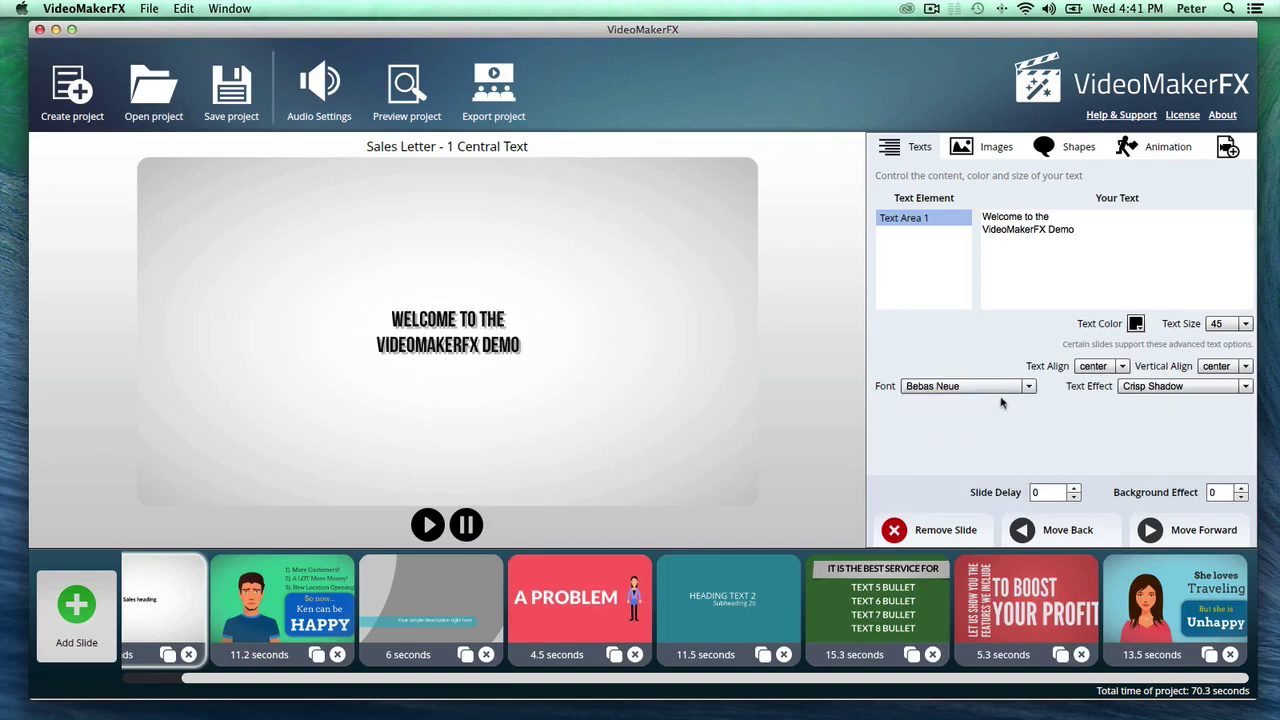
{"action": "left_click", "coordinate": [1238, 324]}
{"action": "scroll", "coordinate": [1226, 395], "scroll_direction": "down", "scroll_amount": 2}
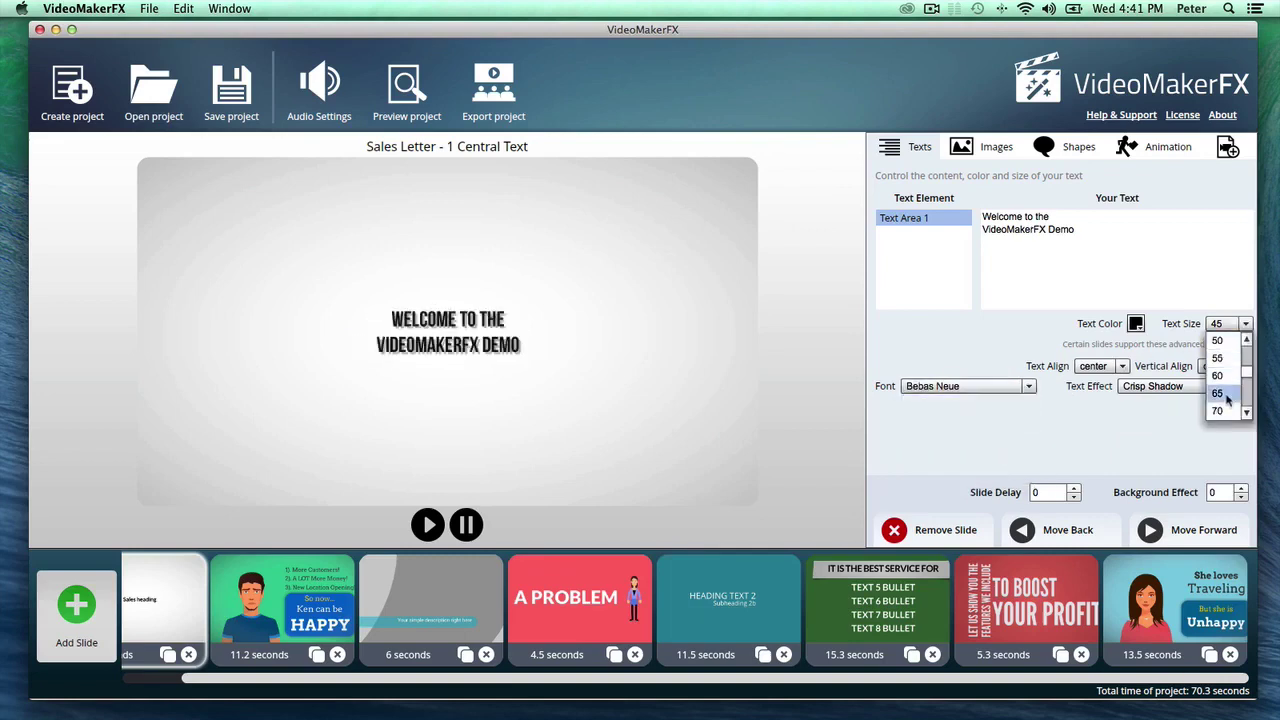
{"action": "left_click", "coordinate": [1218, 393]}
{"action": "left_click", "coordinate": [1136, 323]}
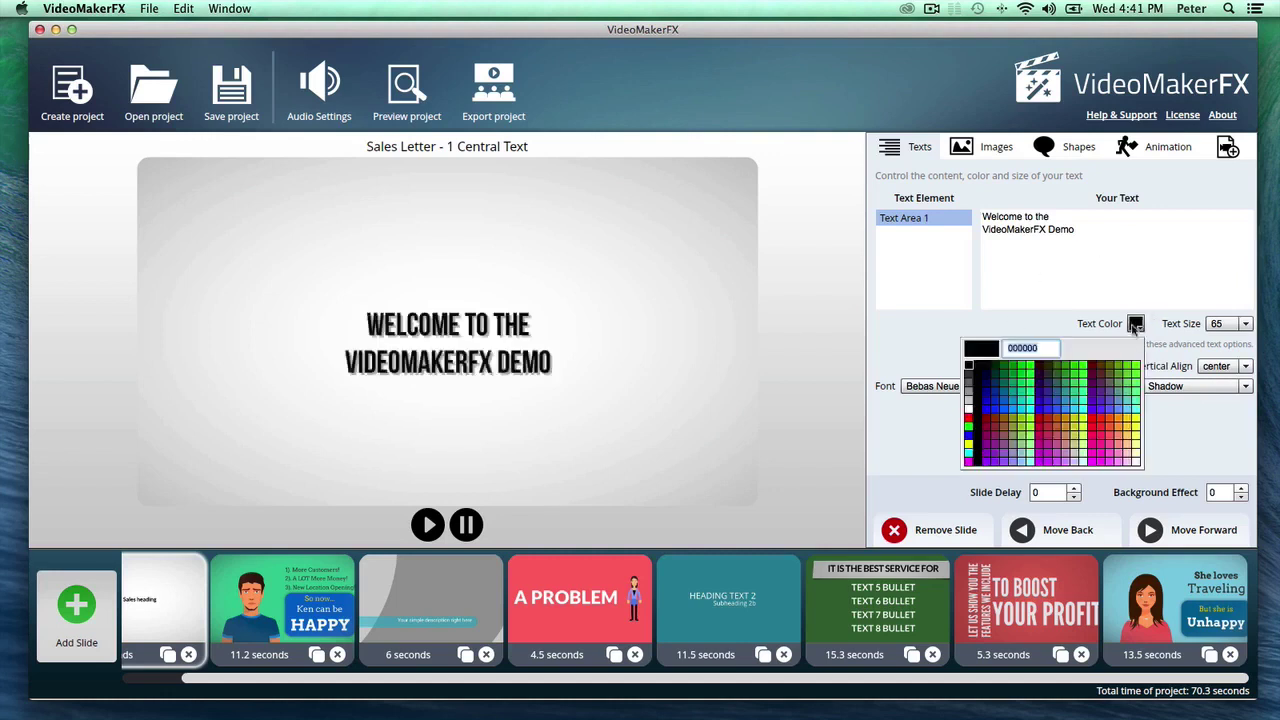
{"action": "left_click", "coordinate": [1126, 423]}
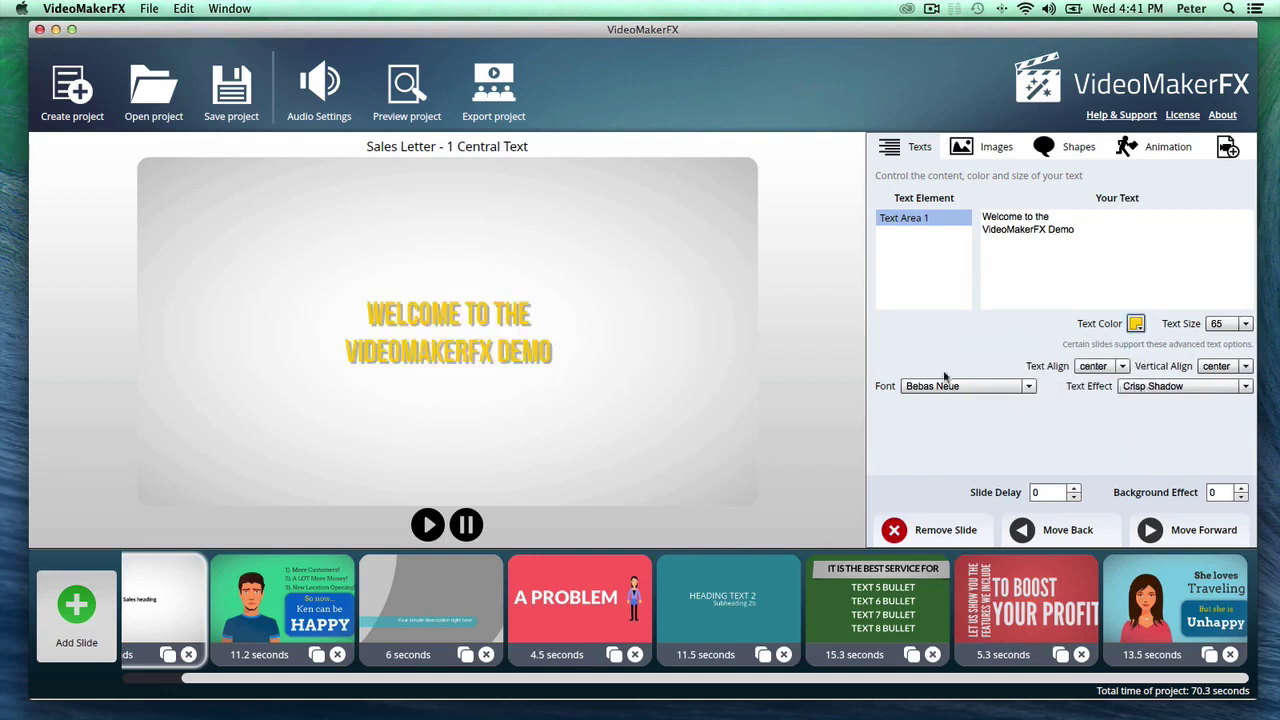
{"action": "left_click", "coordinate": [1136, 323]}
{"action": "left_click", "coordinate": [1092, 422]}
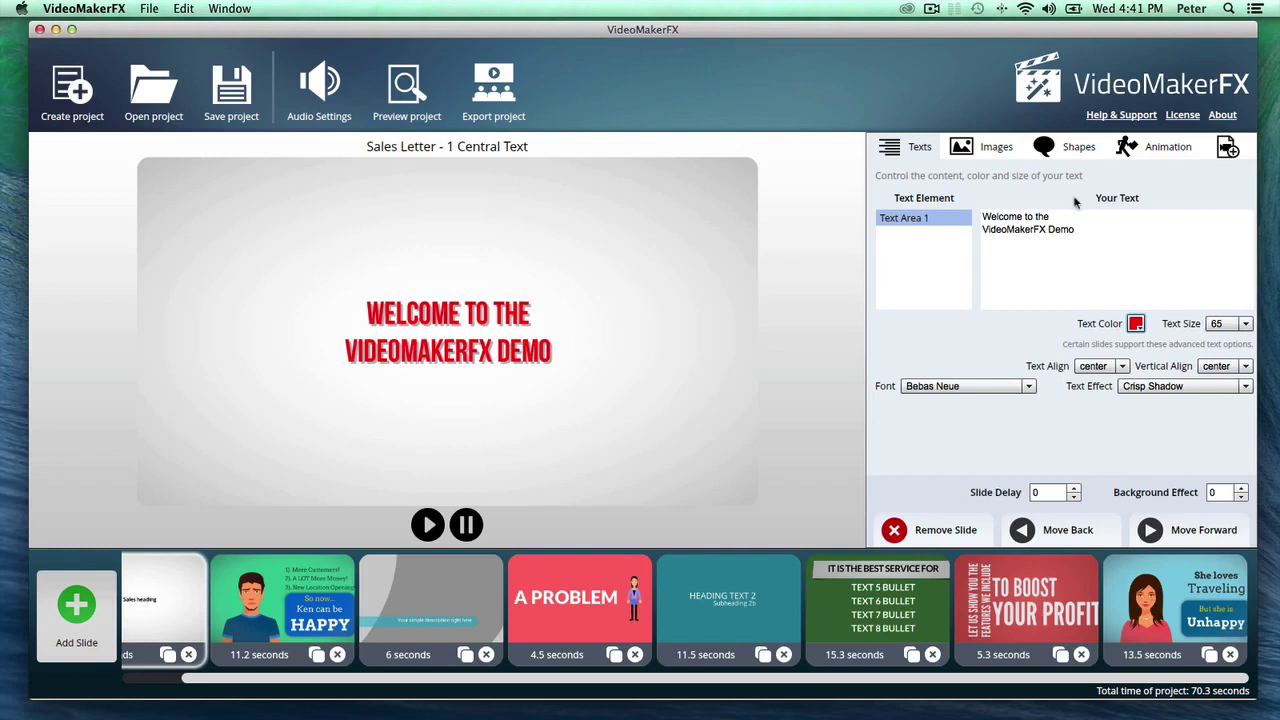
Change the slide background colour to blue, after trying pink
{"action": "left_click", "coordinate": [1042, 145]}
{"action": "left_click", "coordinate": [960, 203]}
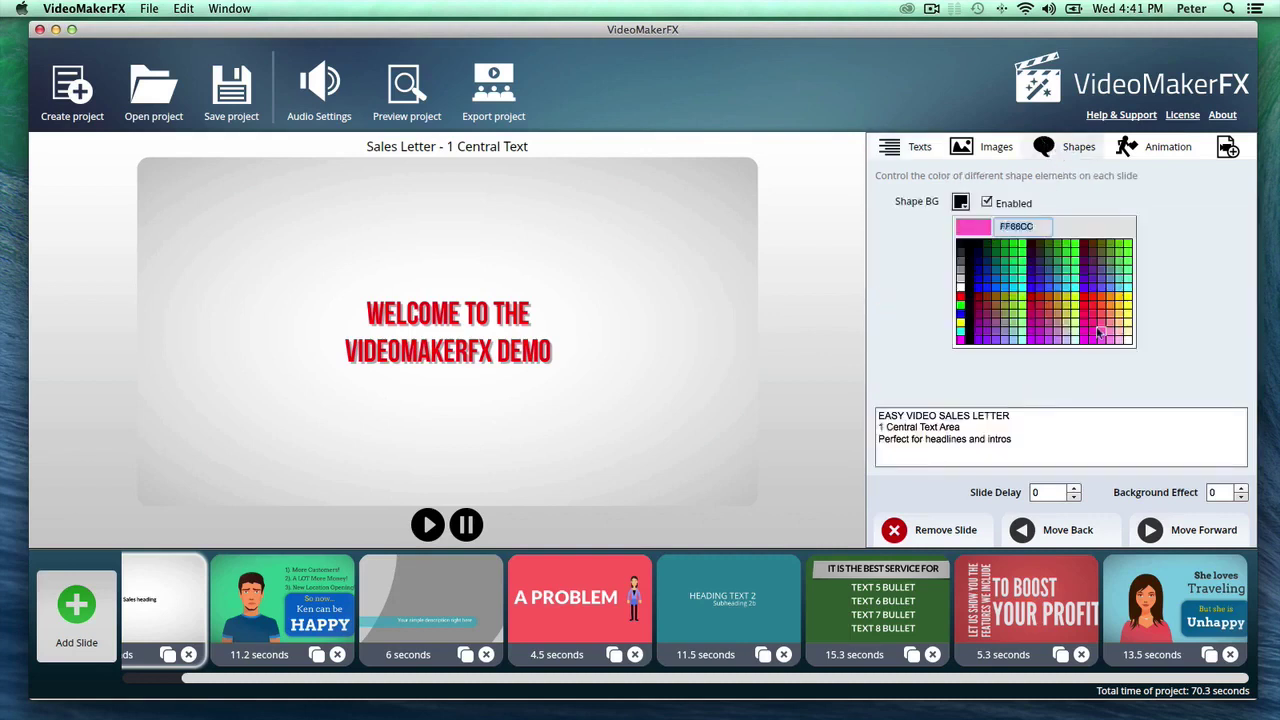
{"action": "left_click", "coordinate": [1101, 317]}
{"action": "left_click", "coordinate": [962, 203]}
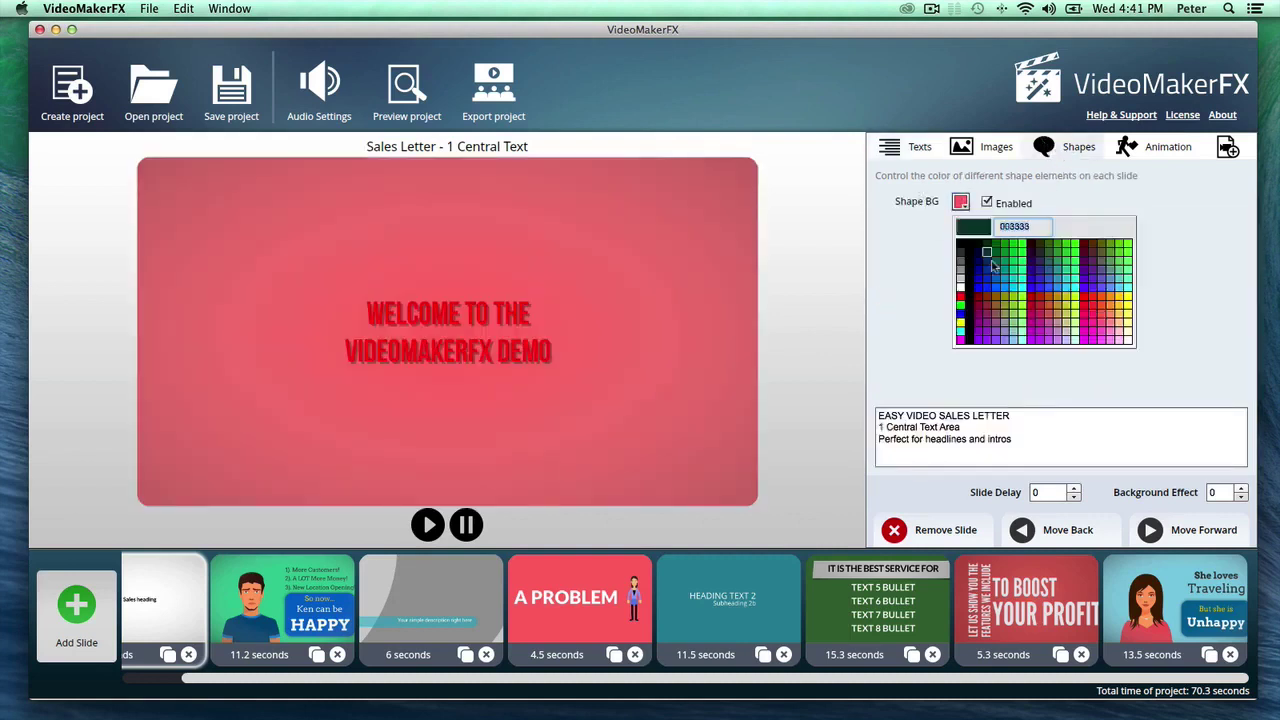
{"action": "left_click", "coordinate": [1006, 280]}
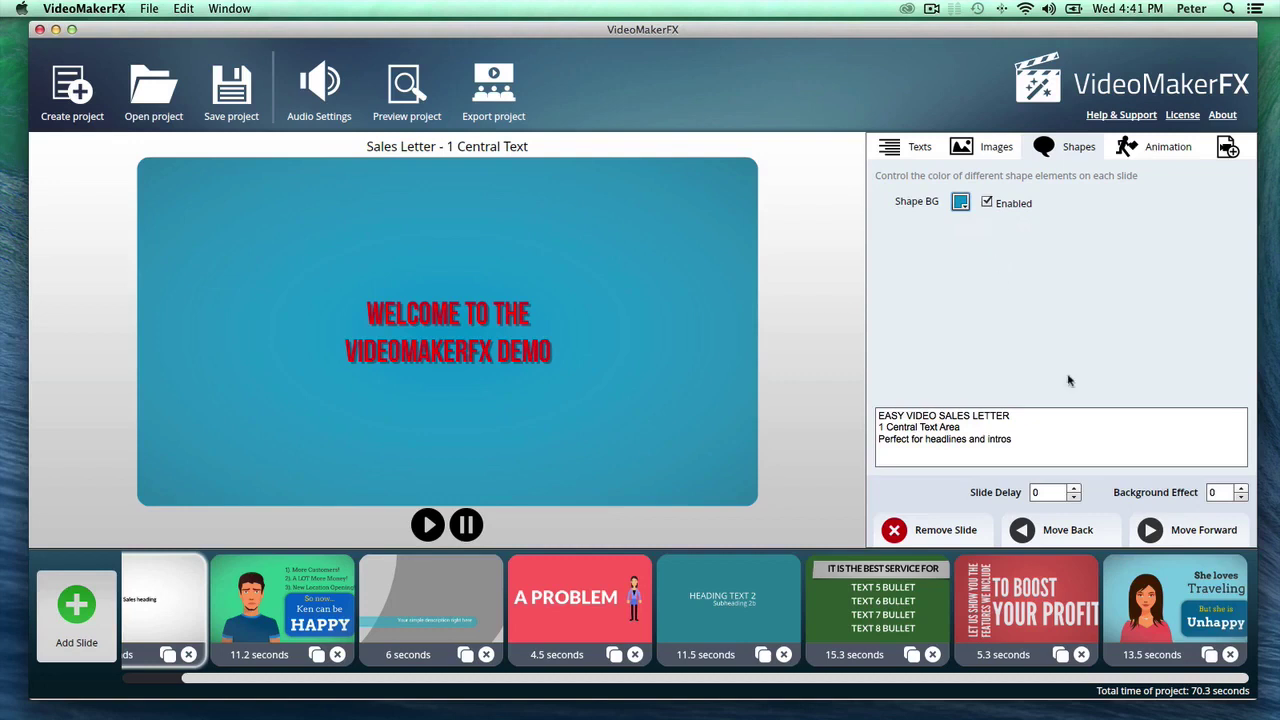
Raise the background effect to 7 and recolour the background muted red
{"action": "left_click", "coordinate": [1241, 488]}
{"action": "left_click", "coordinate": [1241, 488]}
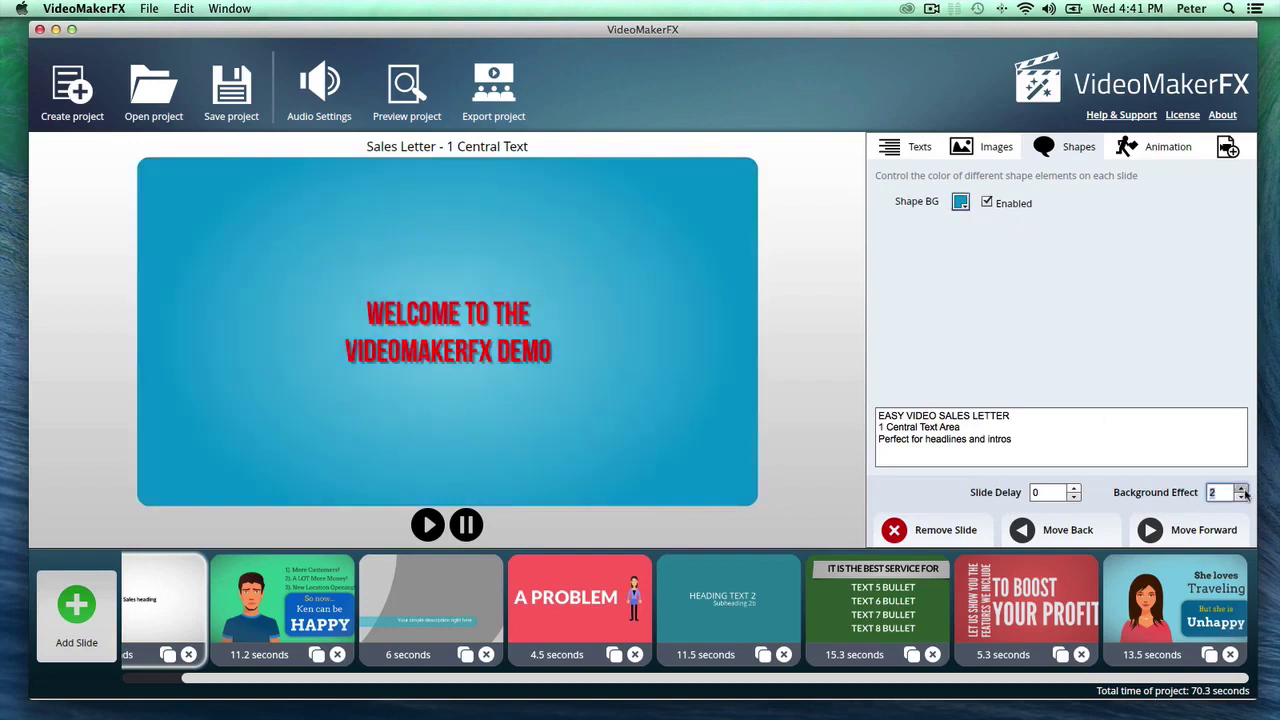
{"action": "left_click", "coordinate": [1241, 488]}
{"action": "left_click", "coordinate": [1241, 488]}
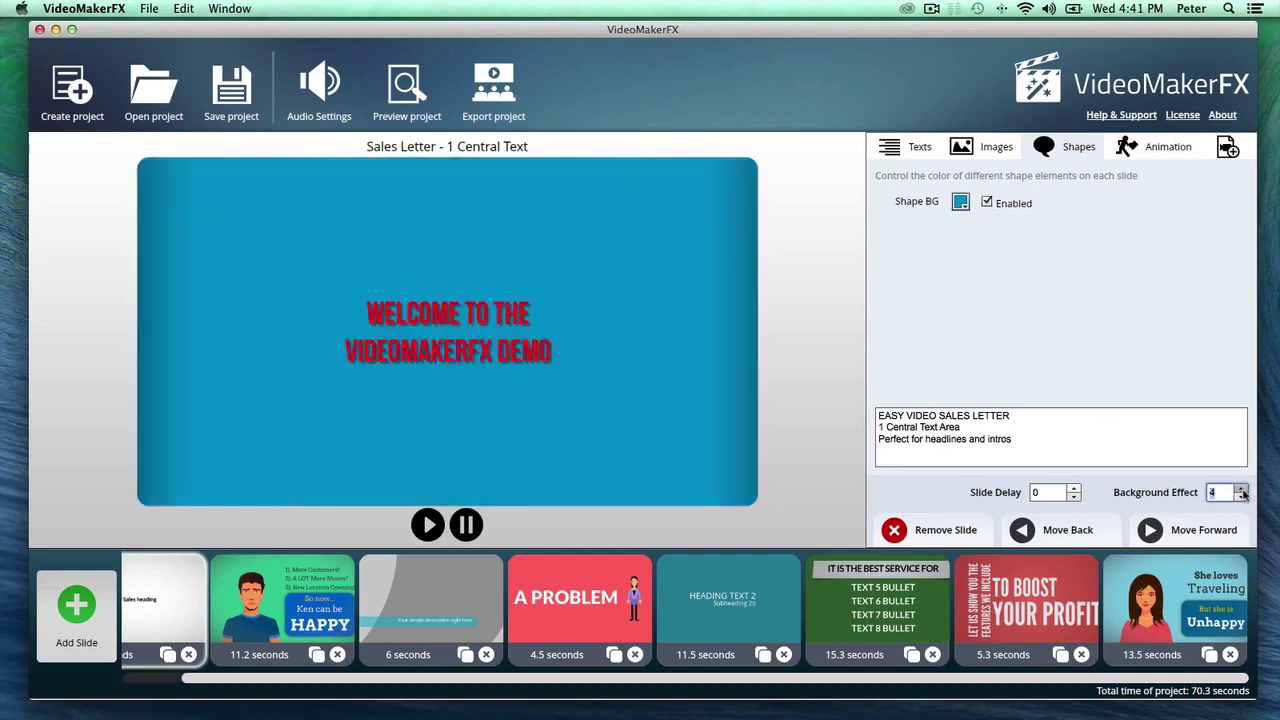
{"action": "left_click", "coordinate": [1241, 488]}
{"action": "left_click", "coordinate": [1241, 488]}
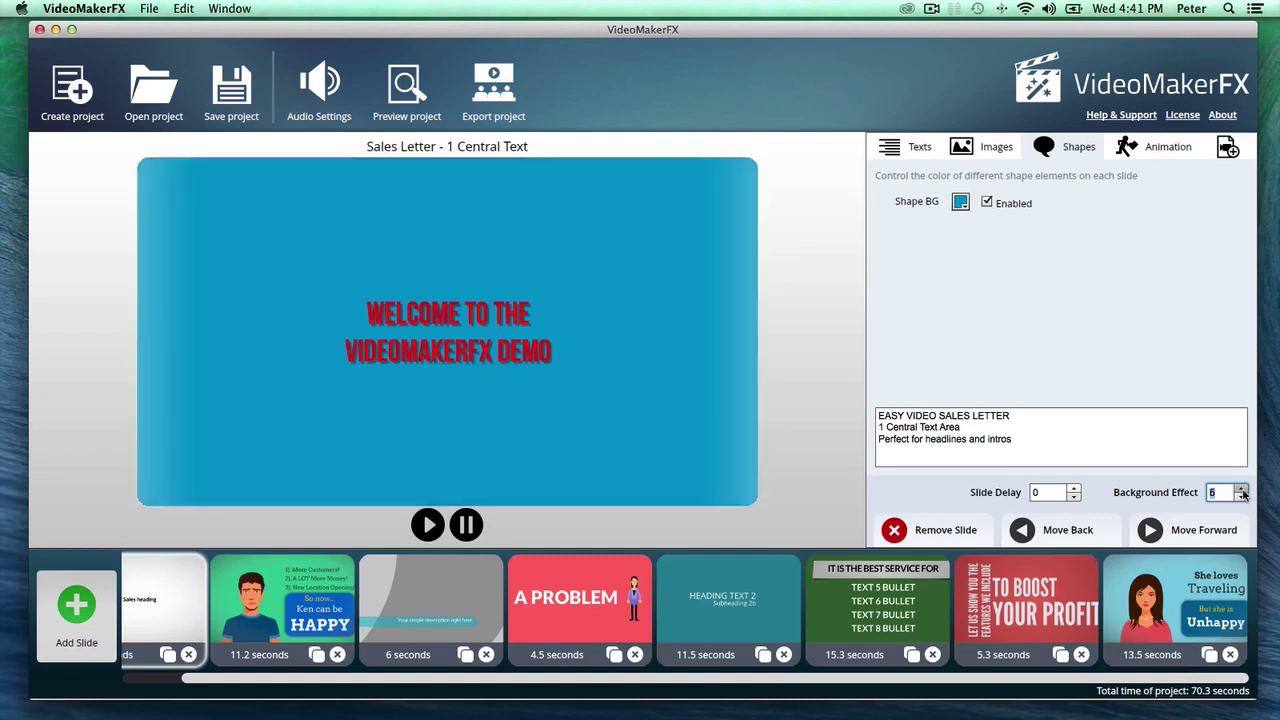
{"action": "left_click", "coordinate": [1241, 488]}
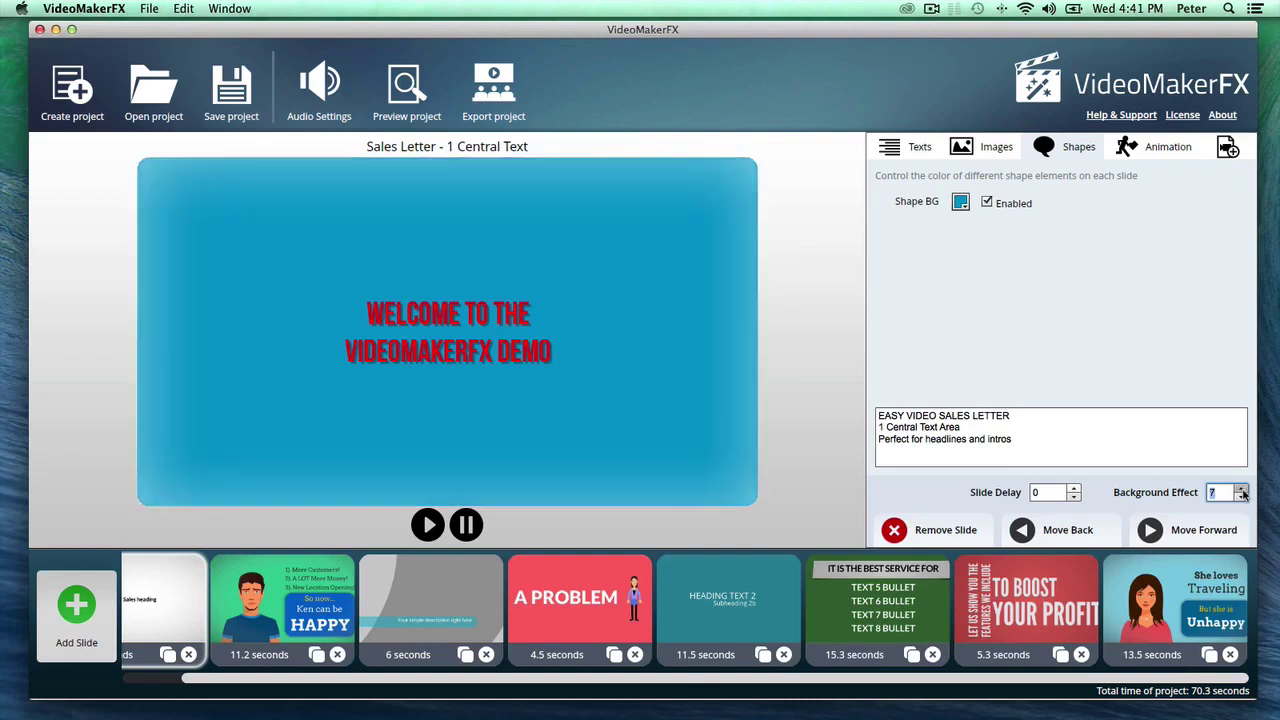
{"action": "left_click", "coordinate": [961, 202]}
{"action": "left_click", "coordinate": [1099, 330]}
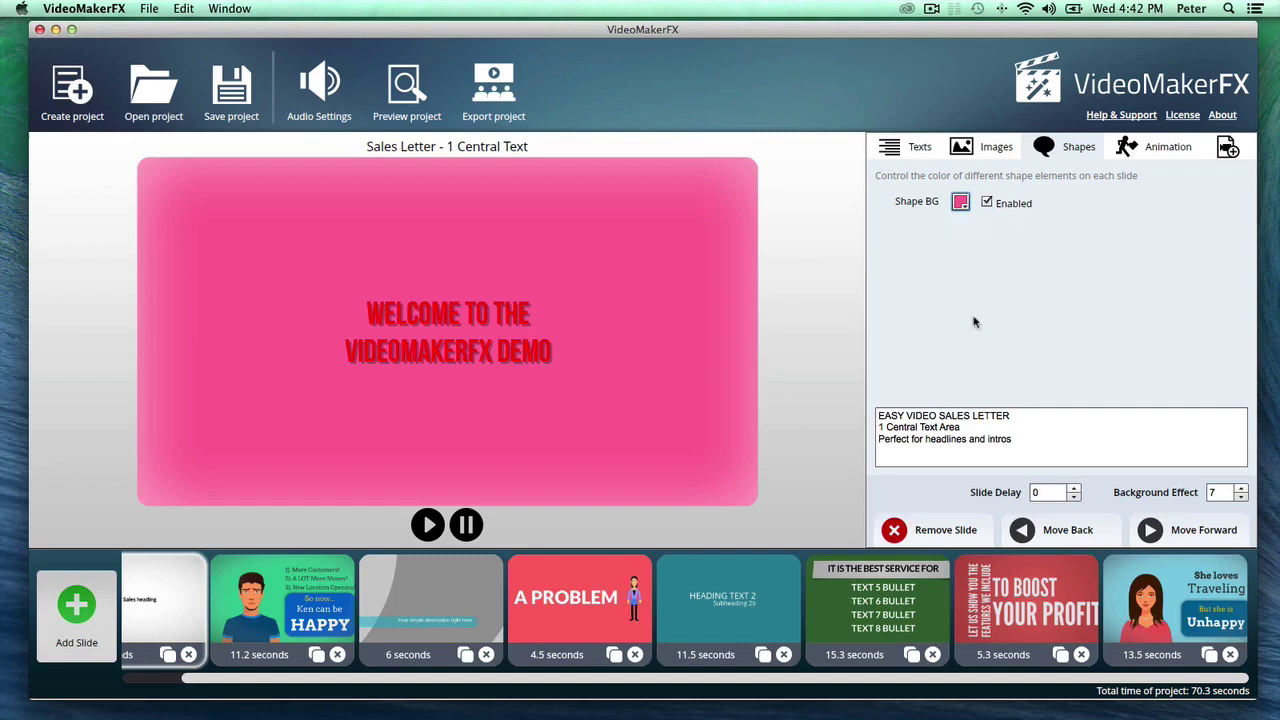
{"action": "left_click", "coordinate": [961, 202]}
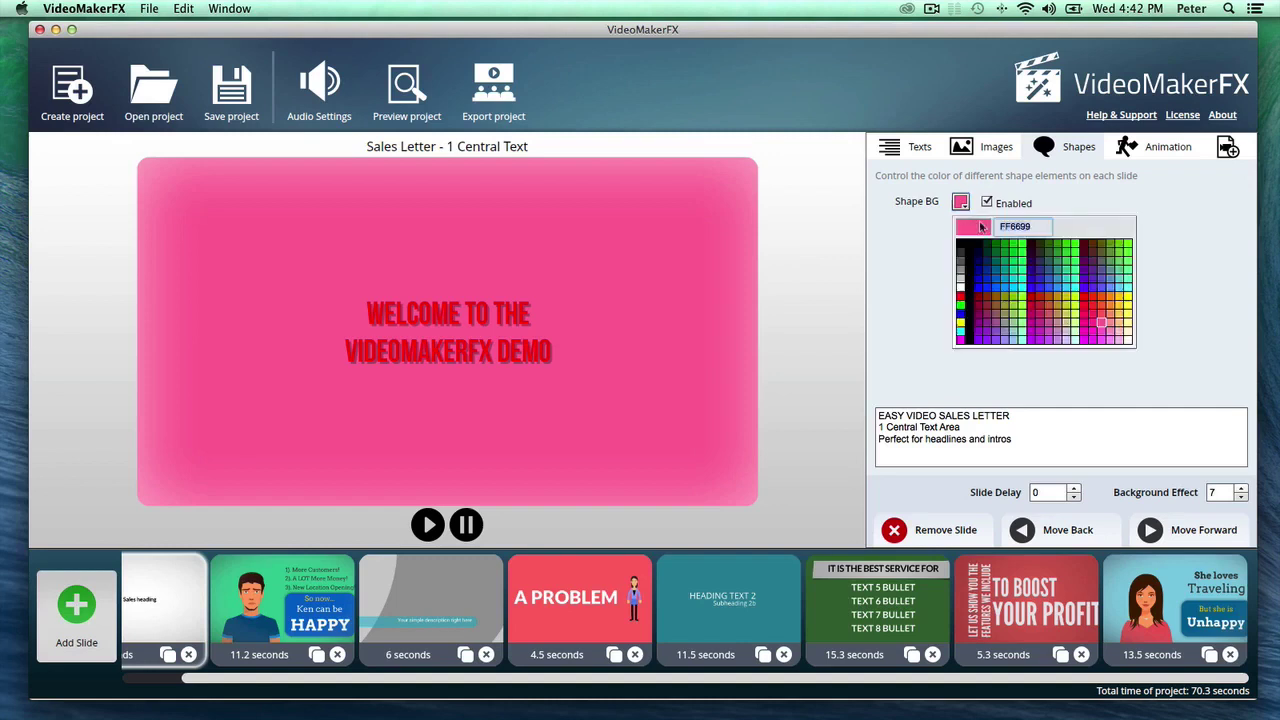
{"action": "left_click", "coordinate": [1022, 317]}
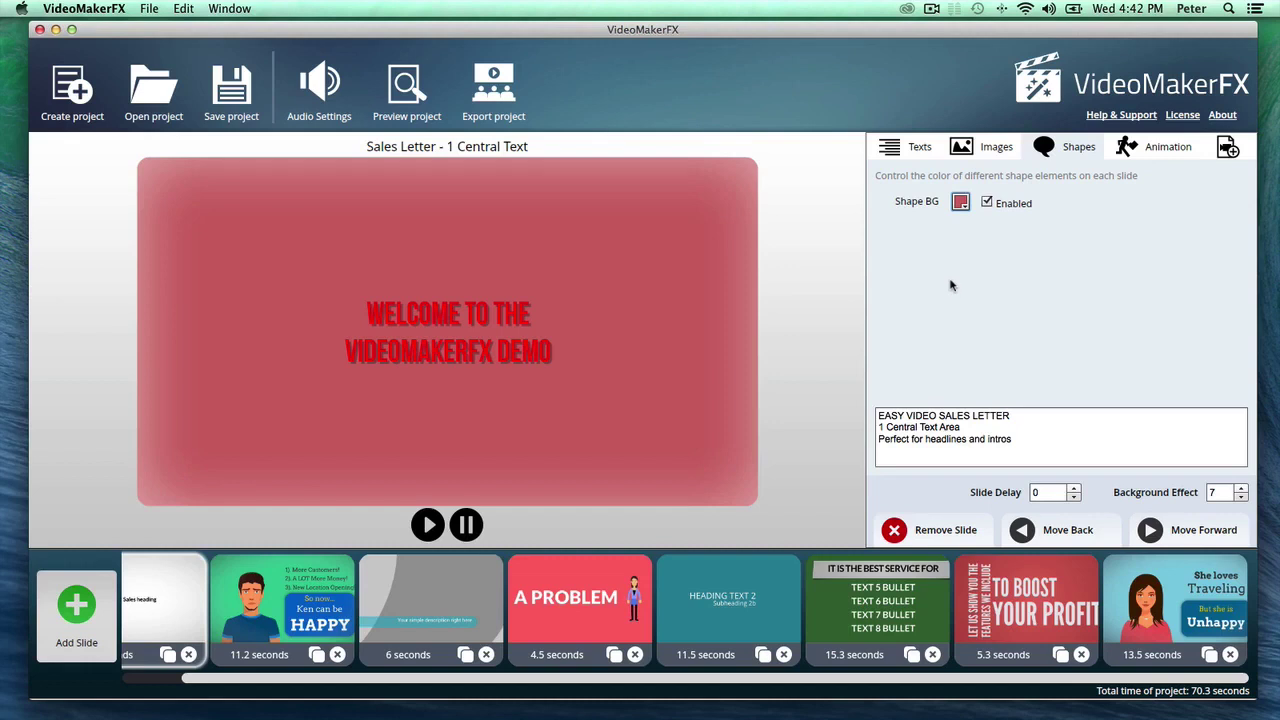
Step Animation 1 through rays, clouds and dark spots up to 5, bokeh
{"action": "left_click", "coordinate": [1130, 148]}
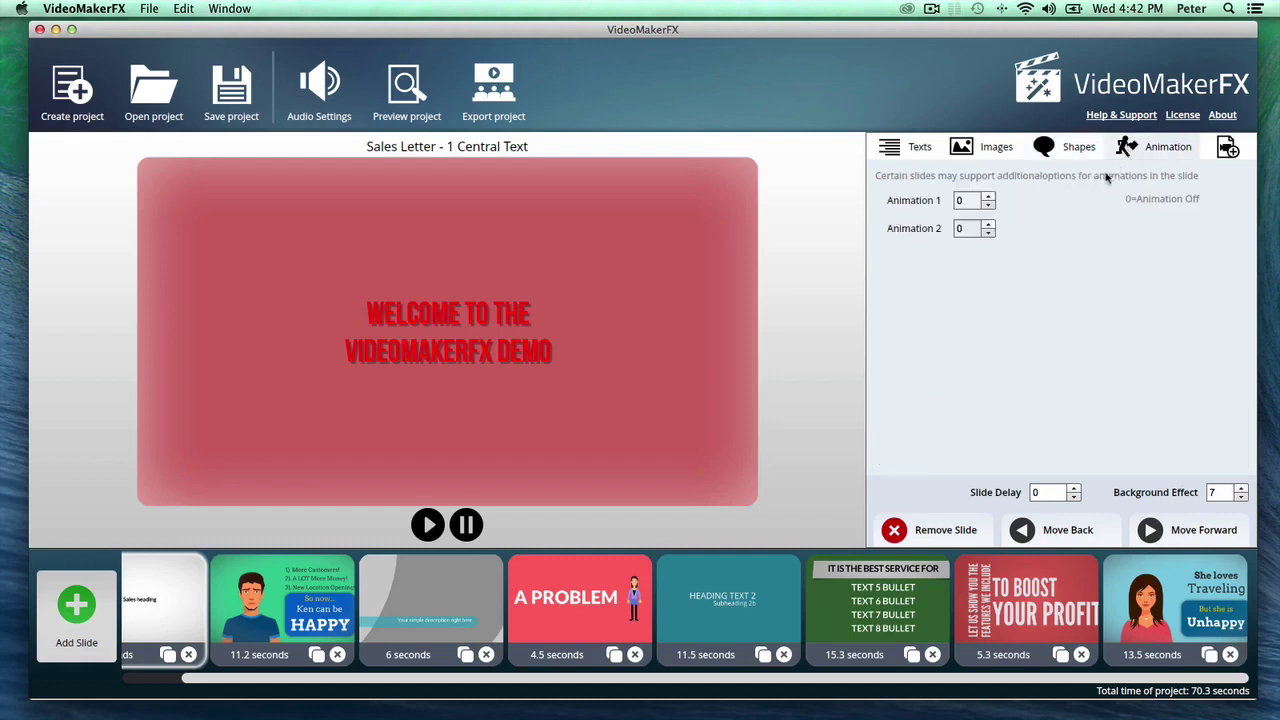
{"action": "left_click", "coordinate": [988, 197]}
{"action": "left_click", "coordinate": [988, 197]}
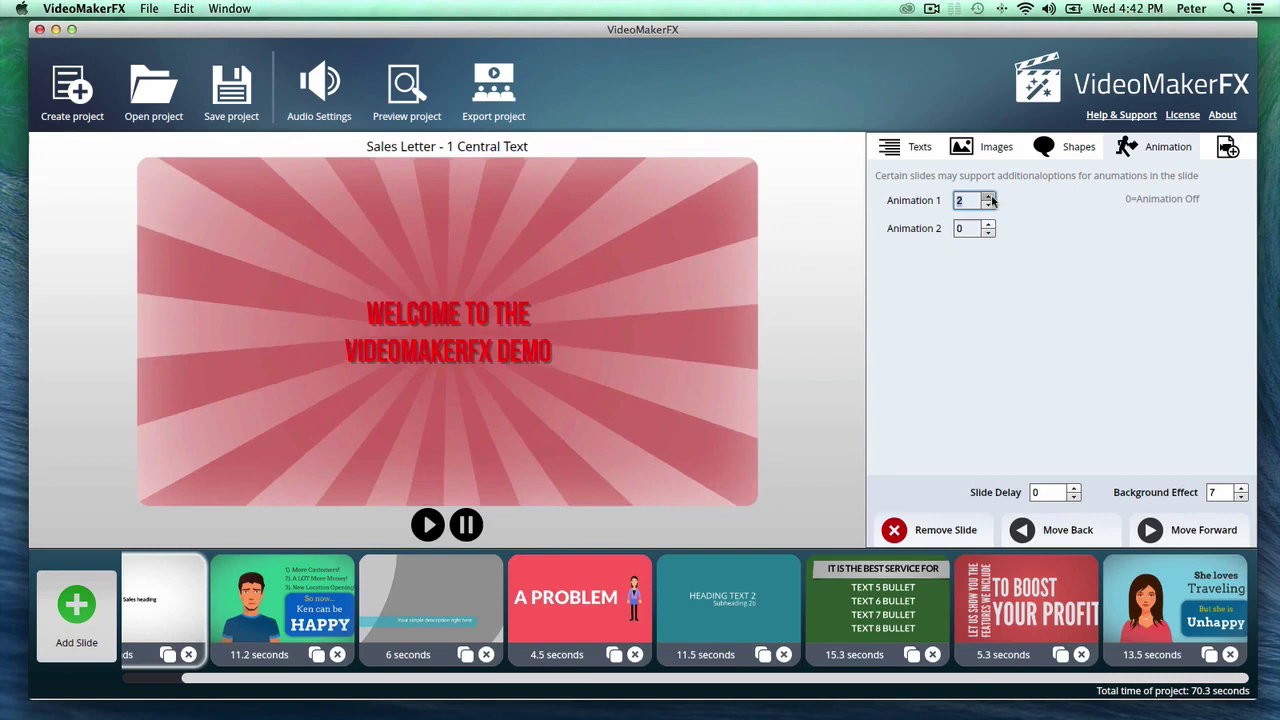
{"action": "left_click", "coordinate": [988, 197]}
{"action": "left_click", "coordinate": [989, 197]}
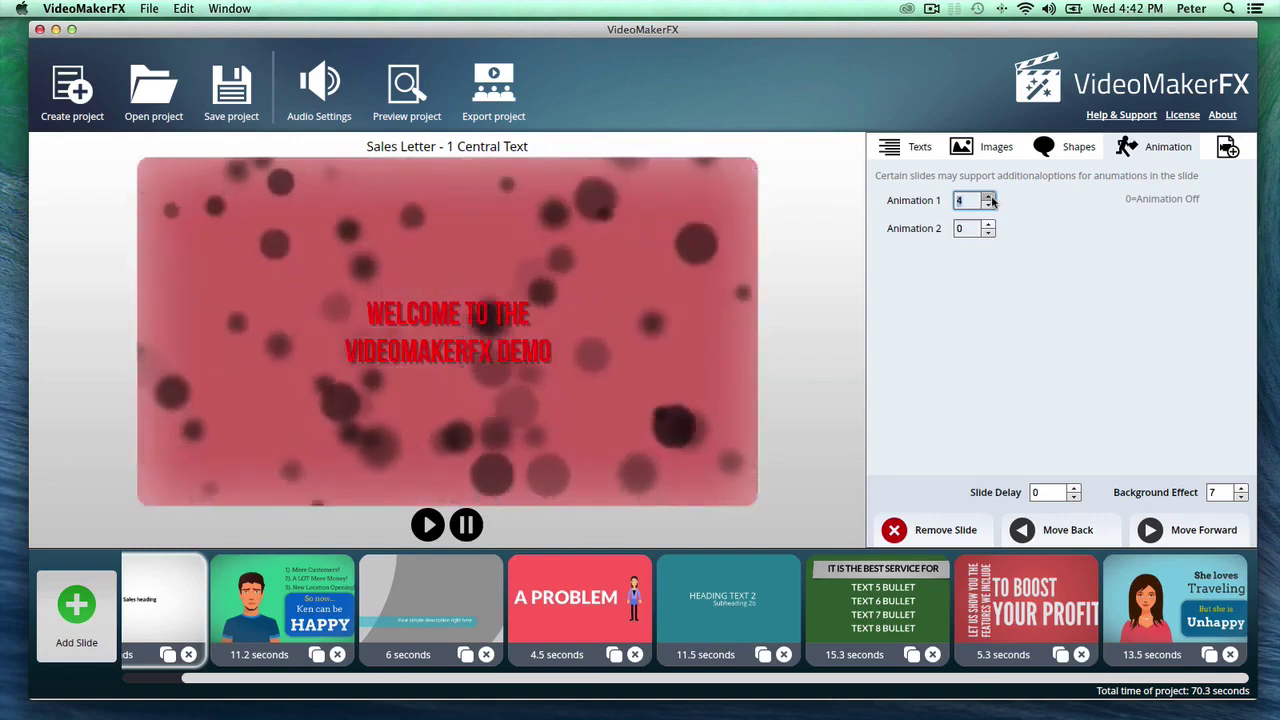
{"action": "left_click", "coordinate": [989, 197]}
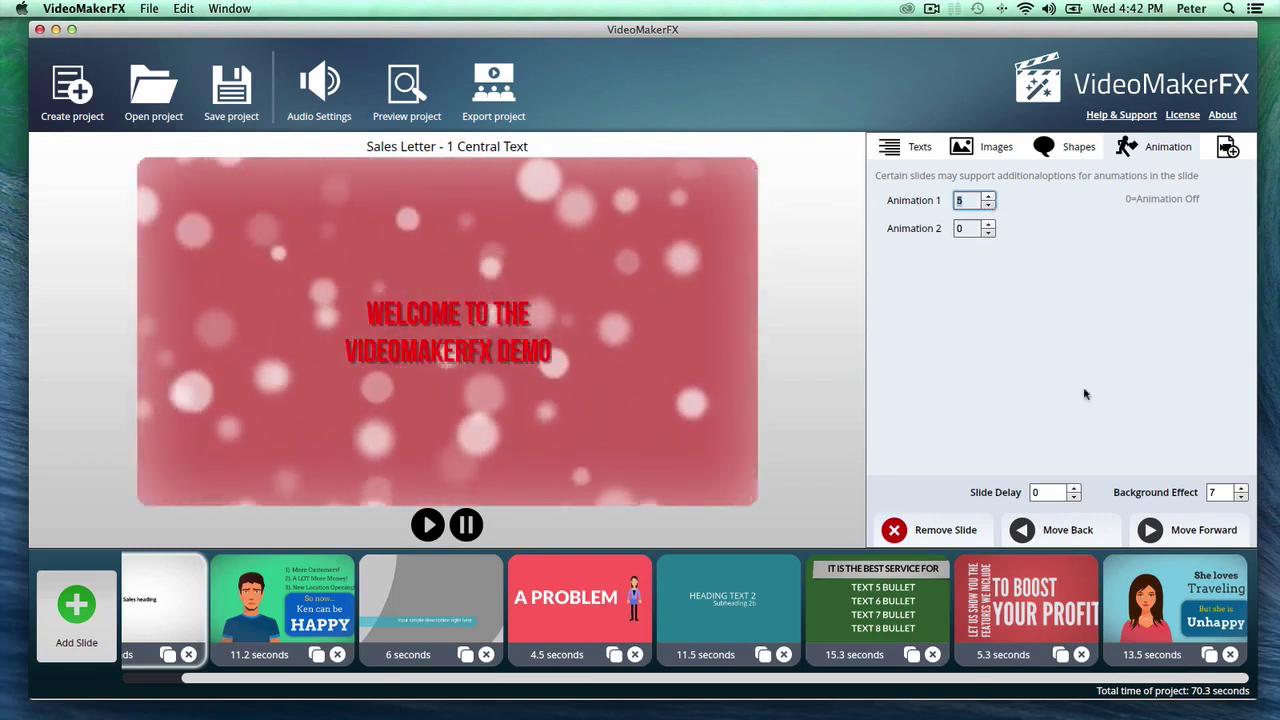
Make the slide's title text white
{"action": "left_click", "coordinate": [908, 146]}
{"action": "left_click", "coordinate": [1135, 323]}
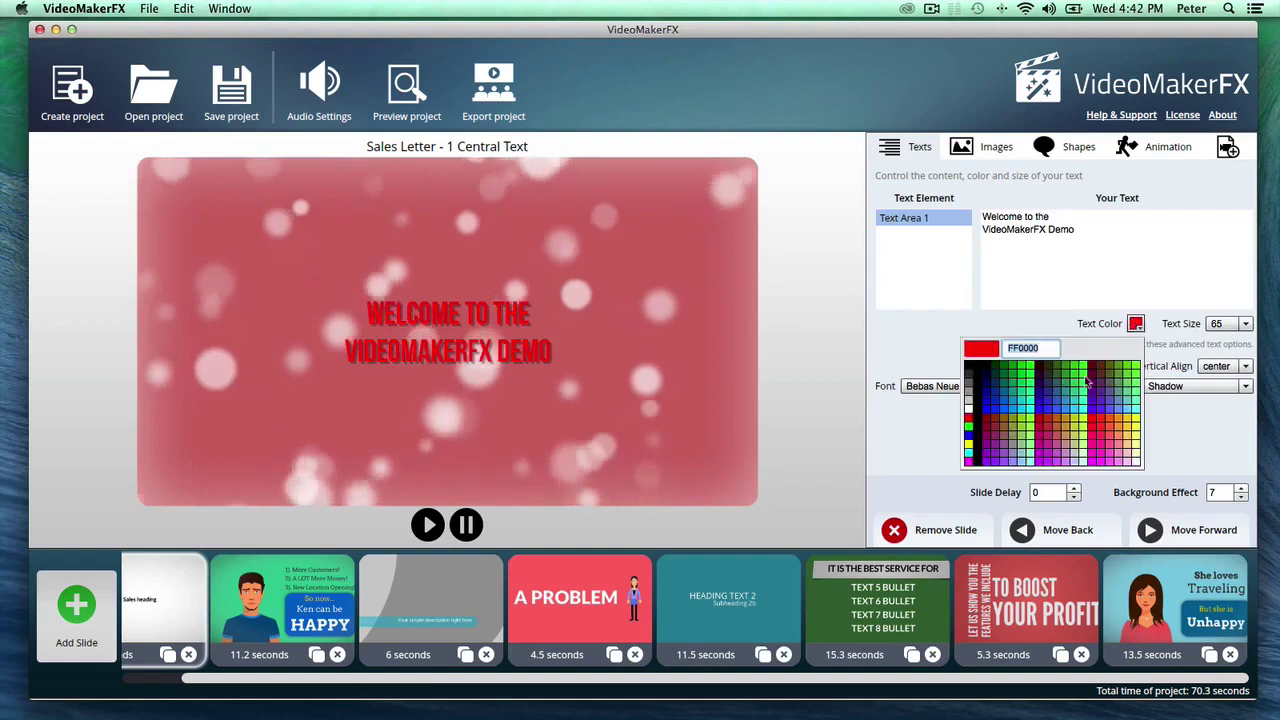
{"action": "left_click", "coordinate": [968, 366]}
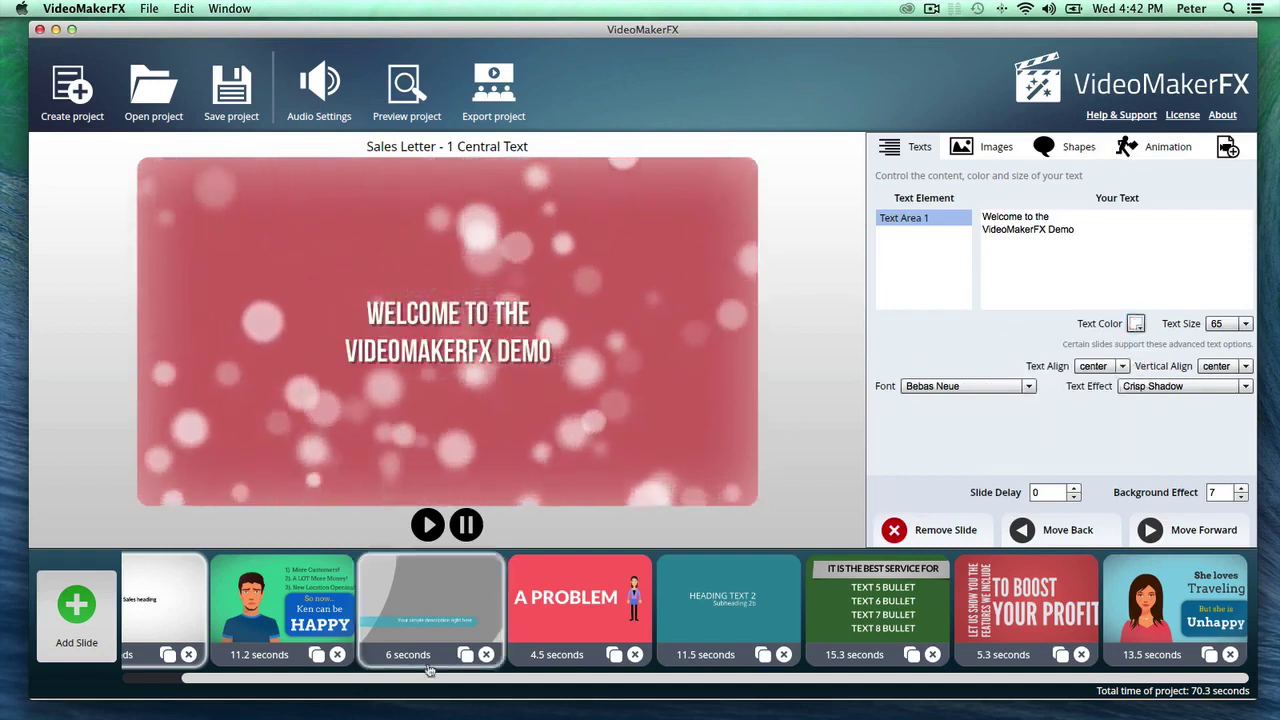
Open the Ken character slide and step its first animation up to 4
{"action": "left_click", "coordinate": [280, 611]}
{"action": "left_click", "coordinate": [1129, 155]}
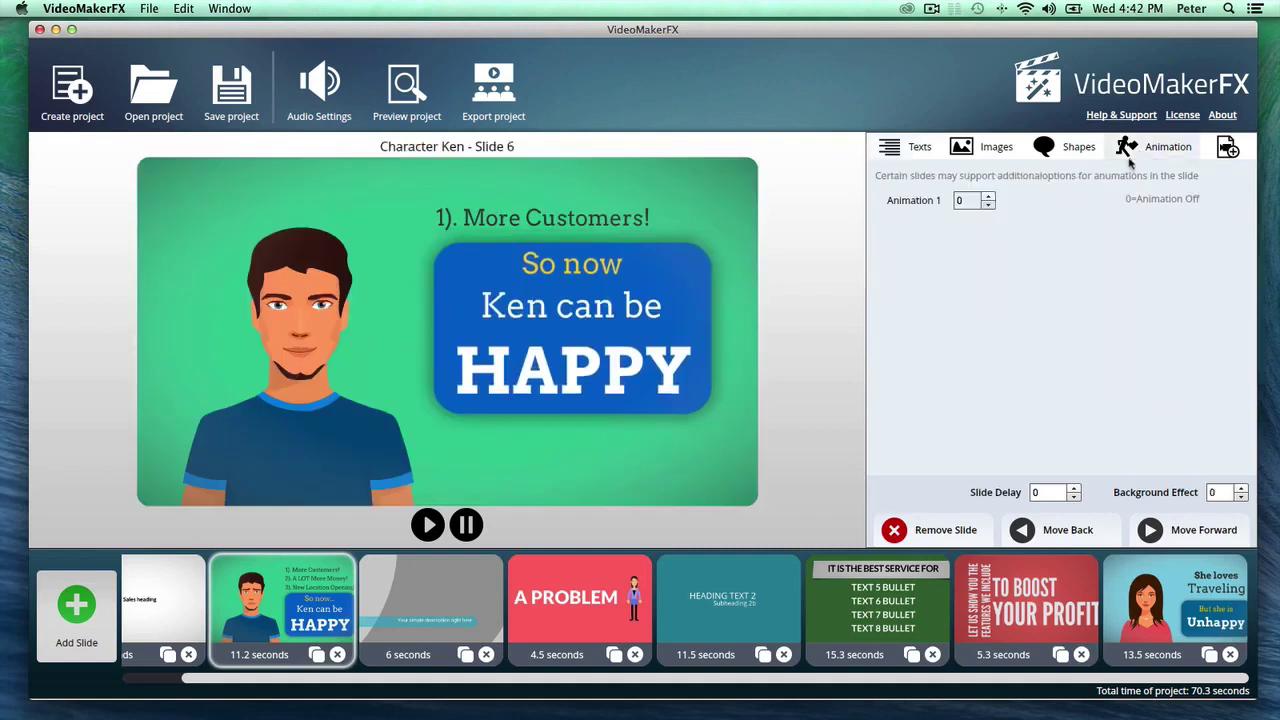
{"action": "left_click", "coordinate": [987, 196]}
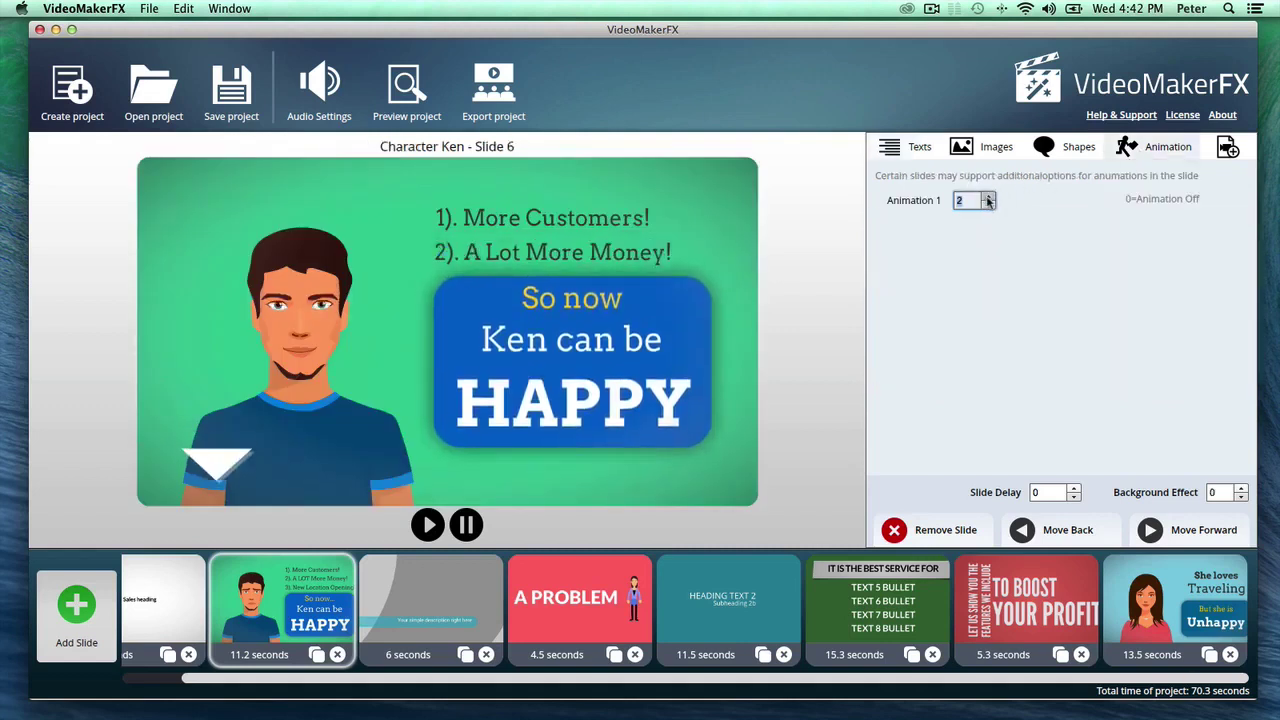
{"action": "left_click", "coordinate": [987, 199]}
{"action": "left_click", "coordinate": [987, 199]}
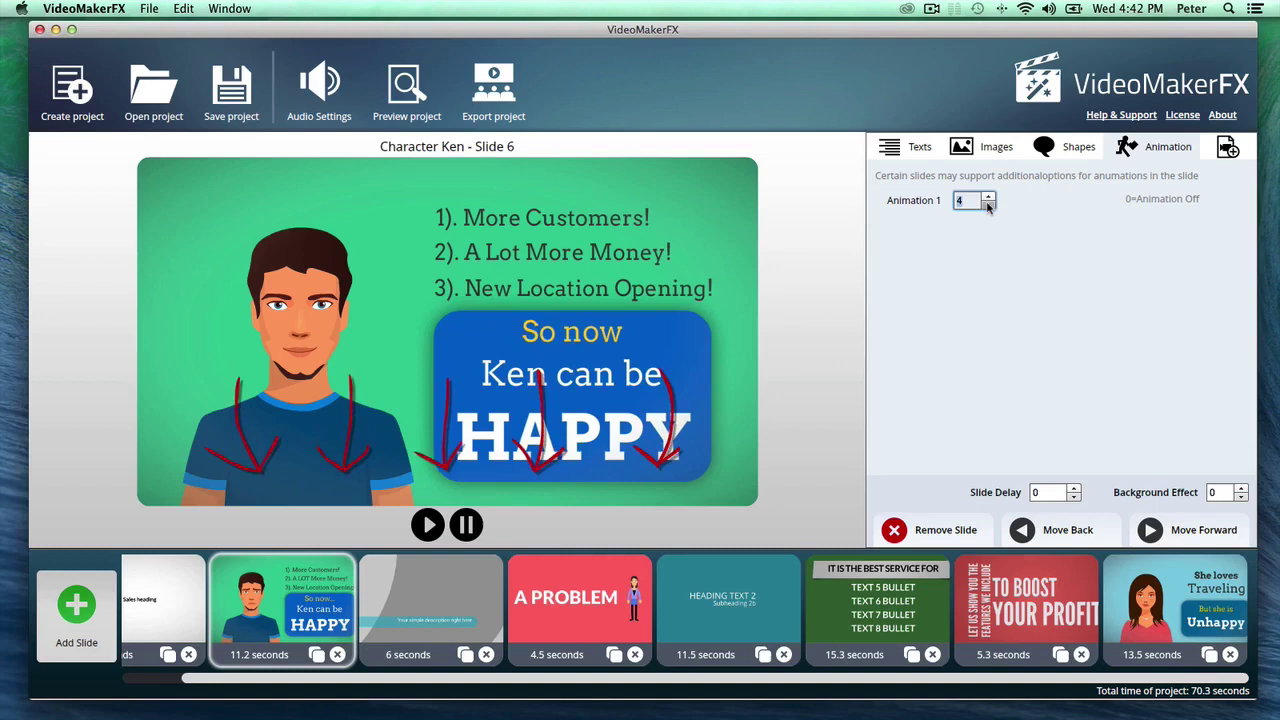
{"action": "scroll", "coordinate": [987, 204], "scroll_direction": "down", "scroll_amount": 4}
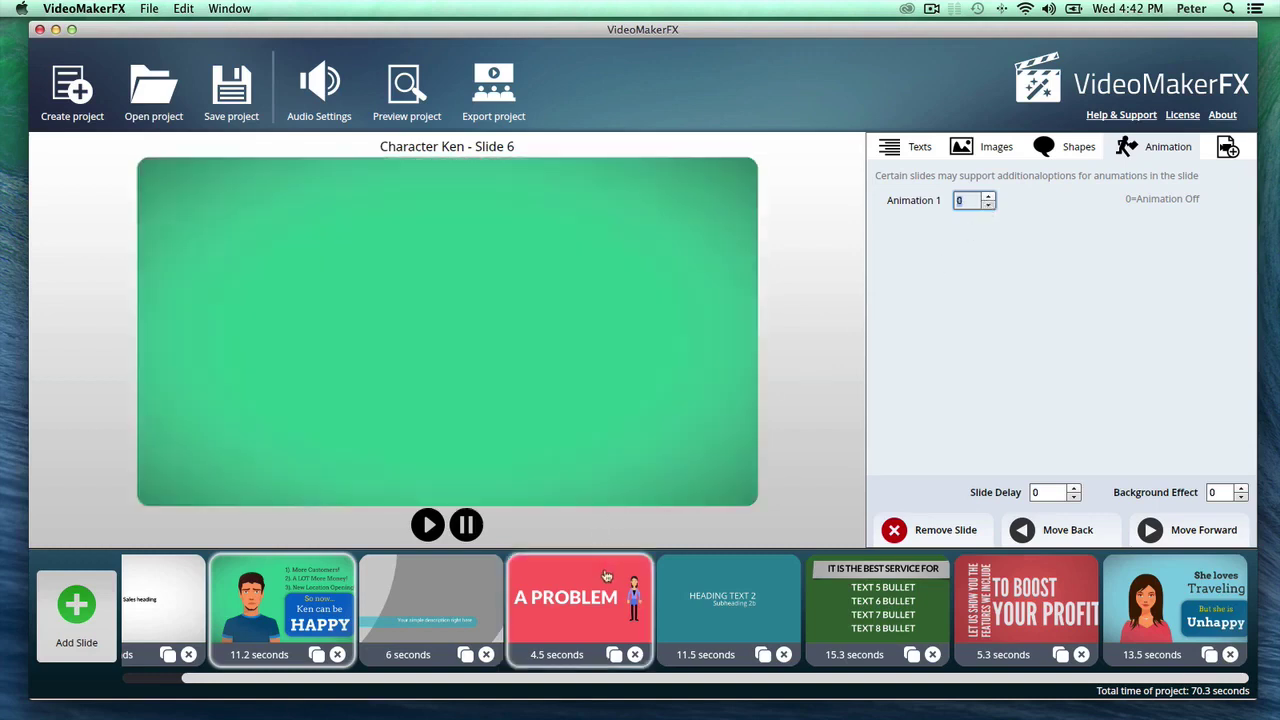
Open the A PROBLEM slide and set its first animation to 1, then back off
{"action": "left_click", "coordinate": [470, 615]}
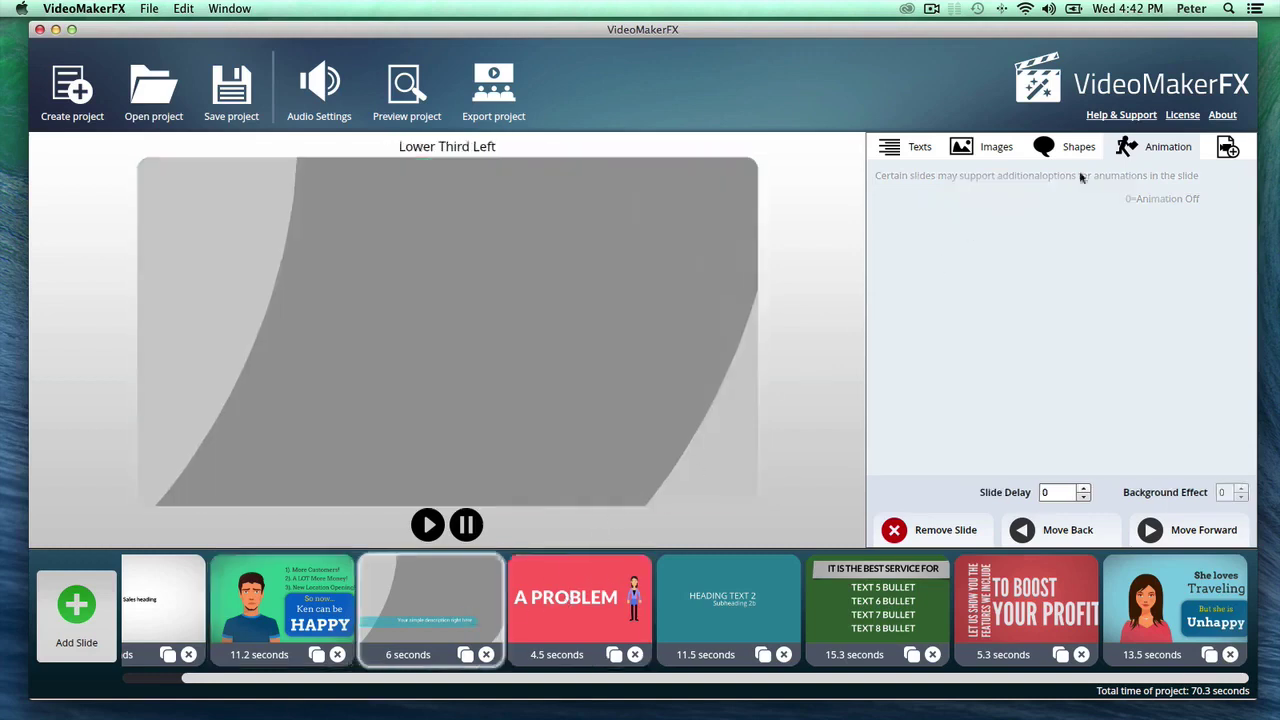
{"action": "left_click", "coordinate": [510, 585]}
{"action": "left_click", "coordinate": [987, 199]}
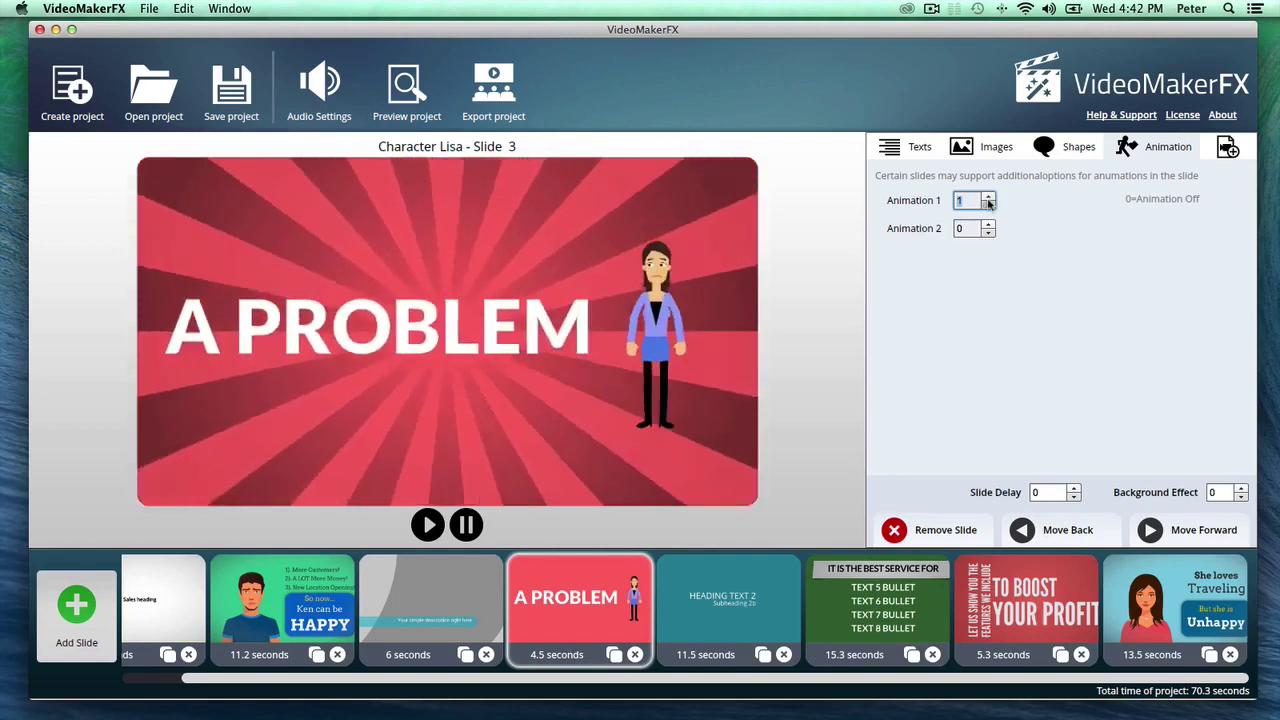
{"action": "left_click", "coordinate": [988, 205]}
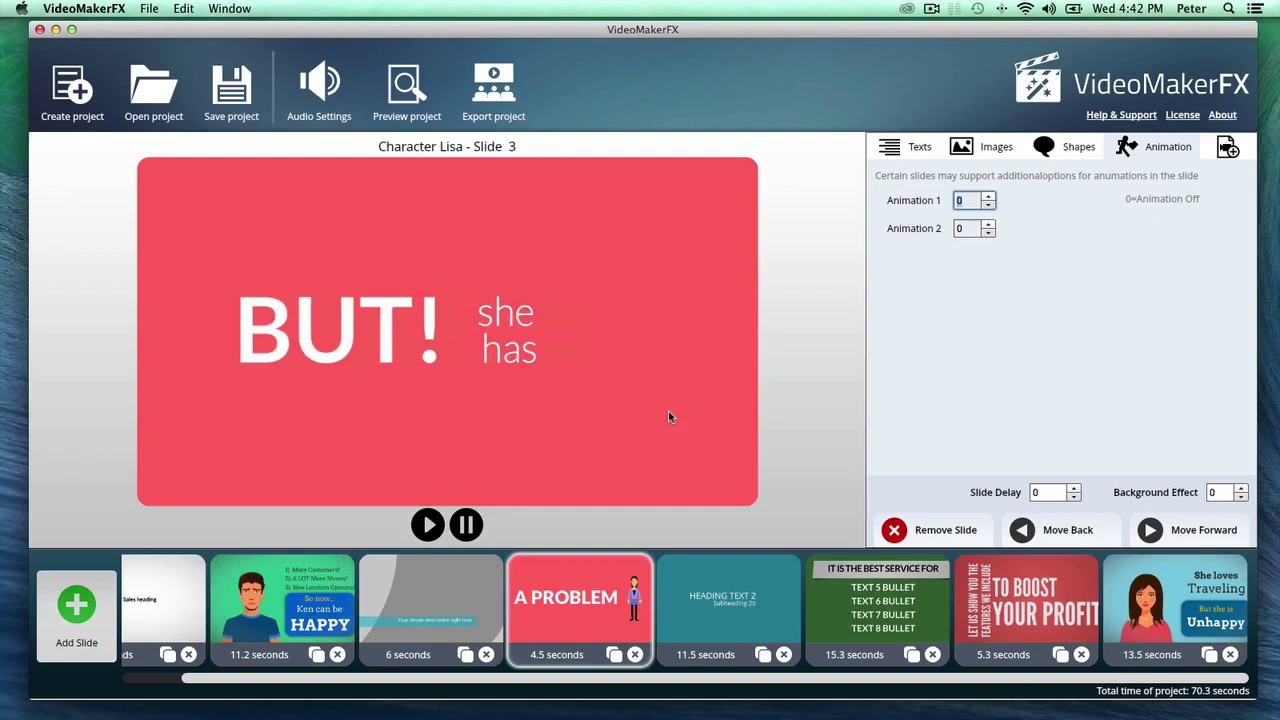
Browse the teal Slide 04, Features Description, Character Anna and TO BOOST YOUR PROFIT slides
{"action": "left_click", "coordinate": [725, 605]}
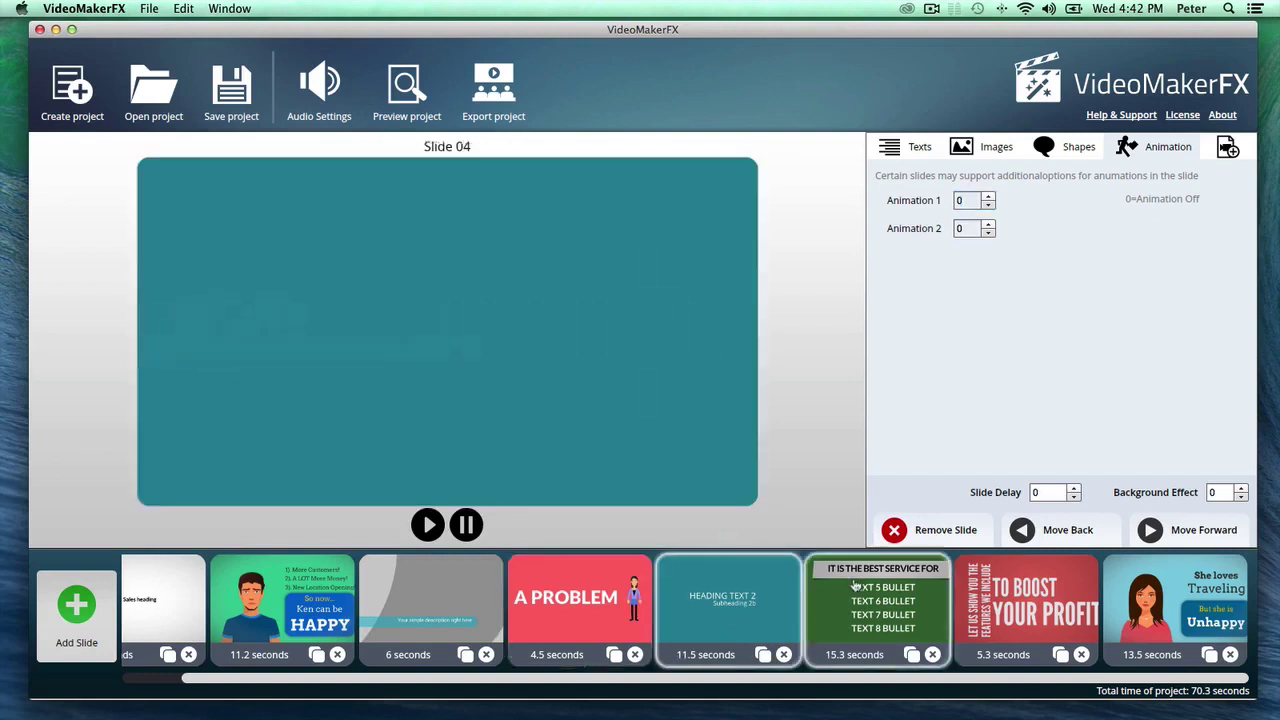
{"action": "left_click", "coordinate": [855, 585]}
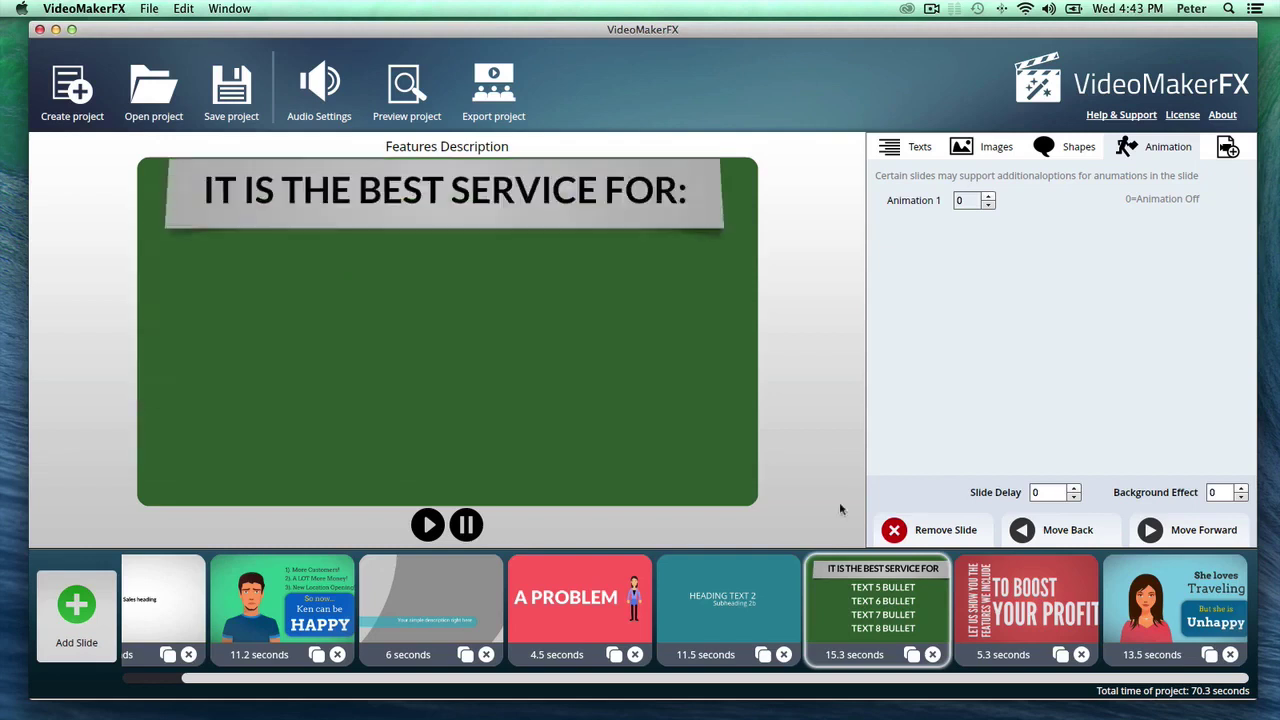
{"action": "left_click", "coordinate": [1170, 605]}
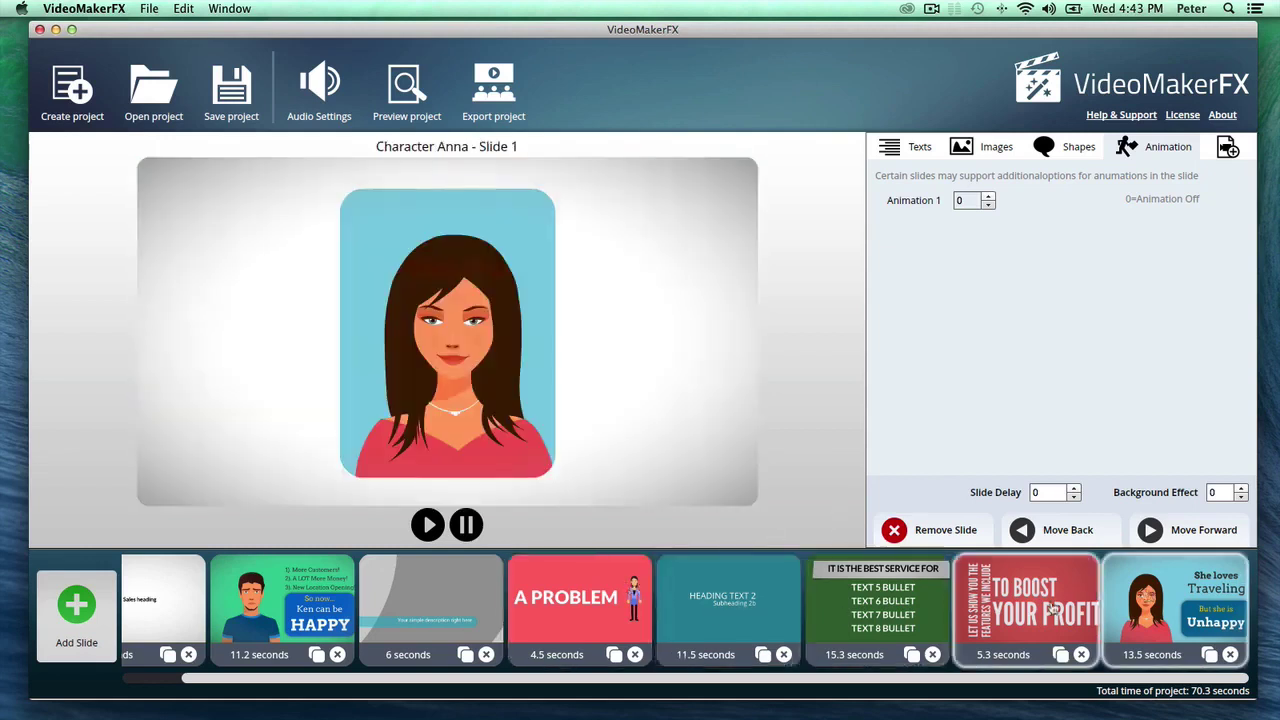
{"action": "left_click", "coordinate": [1040, 594]}
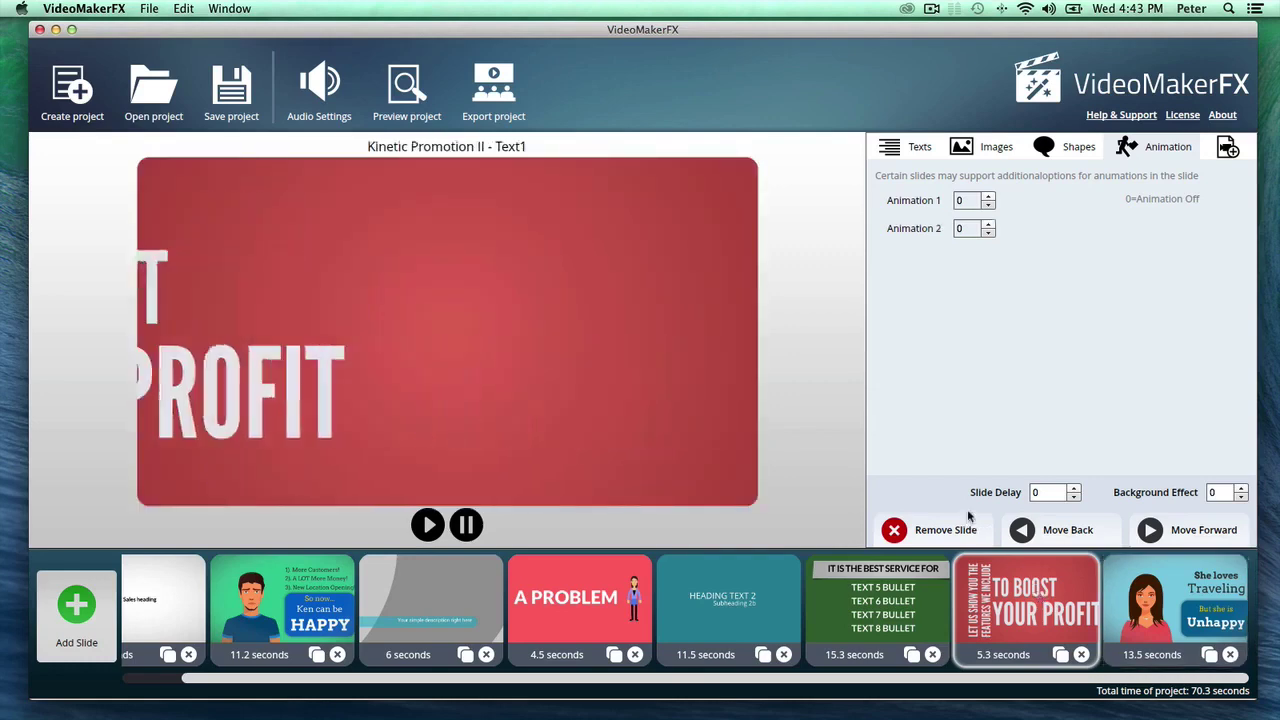
Add a Whiteboard - Hand Place Image slide from the -ESSENTIALS - Whiteboard I theme
{"action": "left_click", "coordinate": [62, 600]}
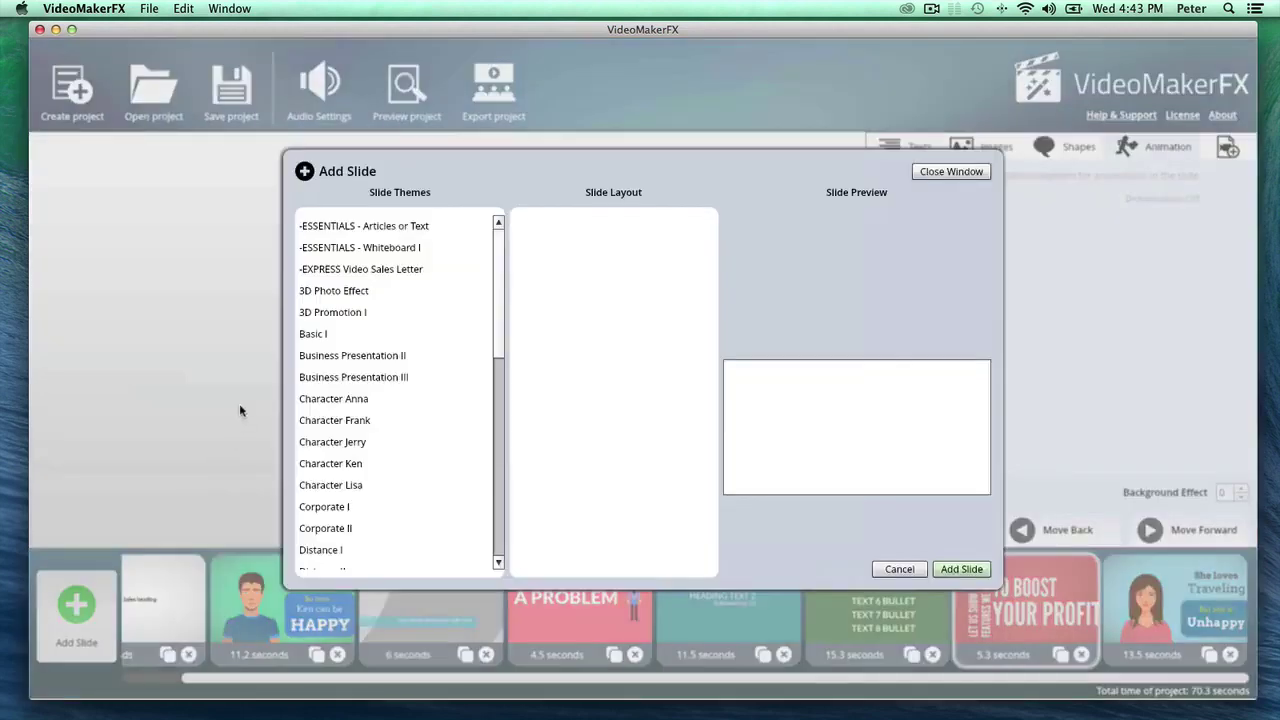
{"action": "left_click", "coordinate": [330, 247]}
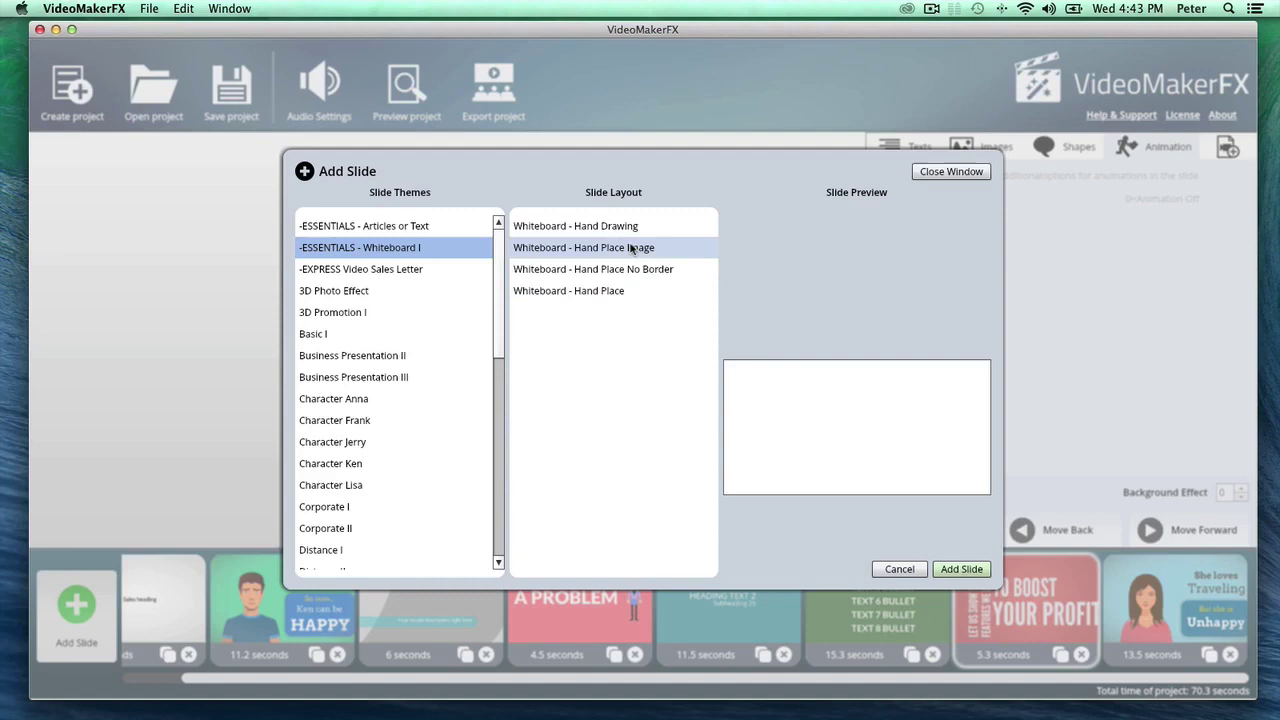
{"action": "left_click", "coordinate": [632, 249]}
{"action": "left_click", "coordinate": [960, 568]}
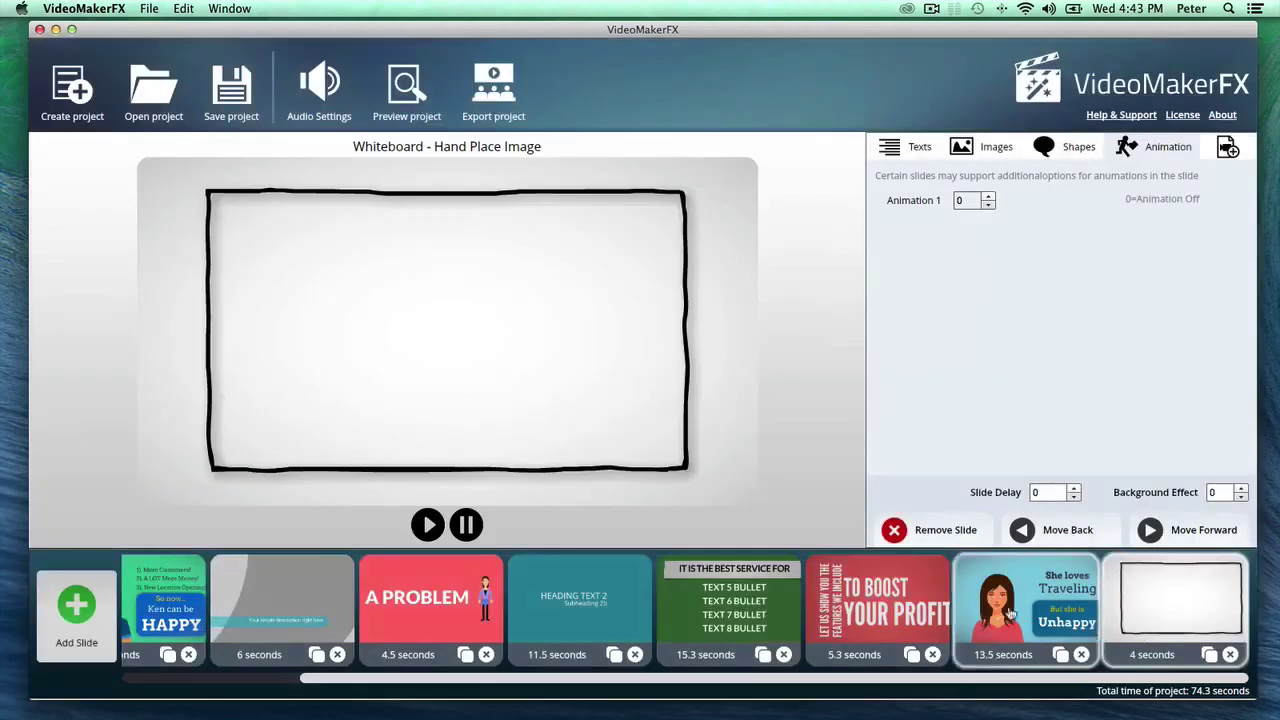
Open the new whiteboard slide and place the Photos gallery image 6.jpg in its image area
{"action": "left_click", "coordinate": [1011, 615]}
{"action": "left_click", "coordinate": [1200, 600]}
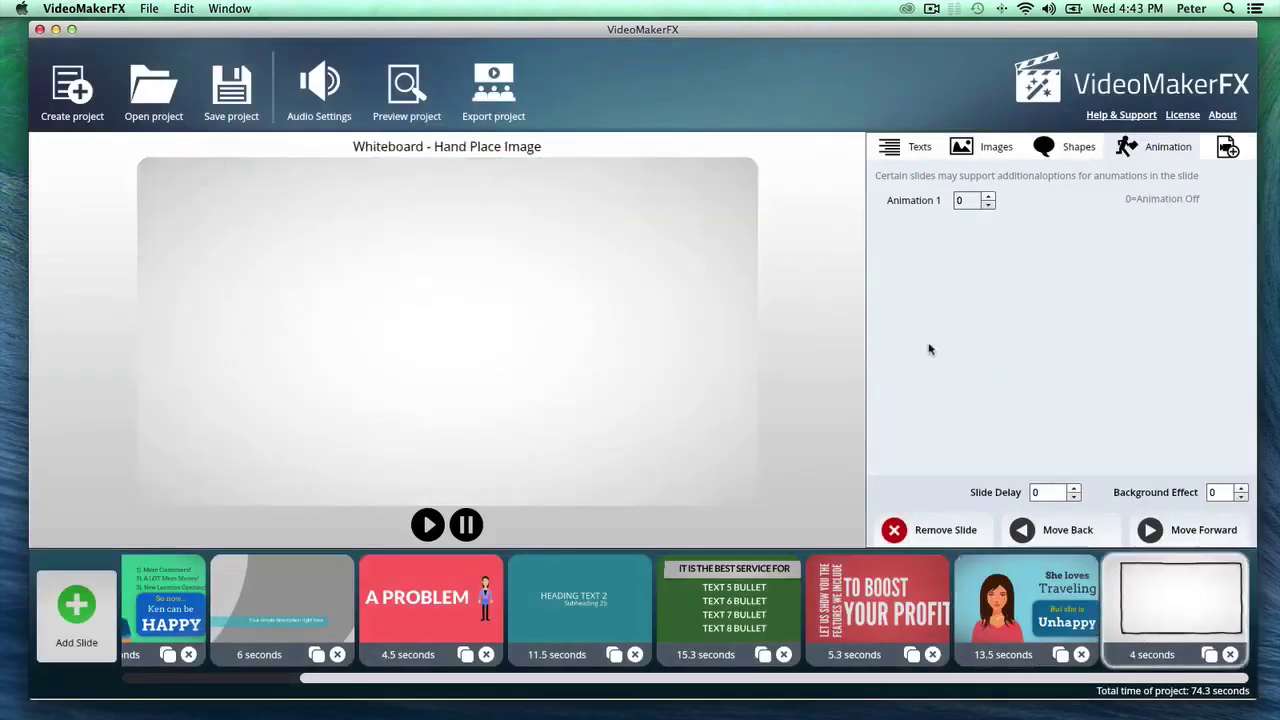
{"action": "left_click", "coordinate": [980, 146]}
{"action": "left_click", "coordinate": [1139, 239]}
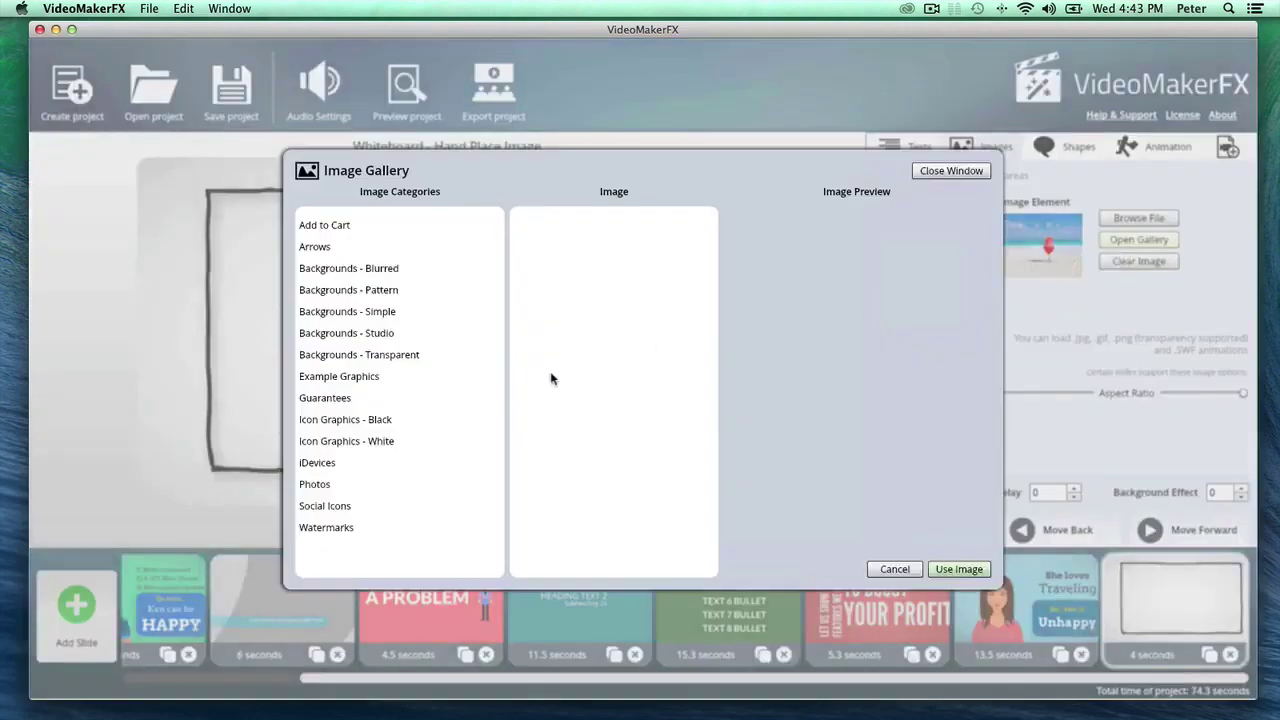
{"action": "left_click", "coordinate": [394, 483]}
{"action": "left_click", "coordinate": [631, 334]}
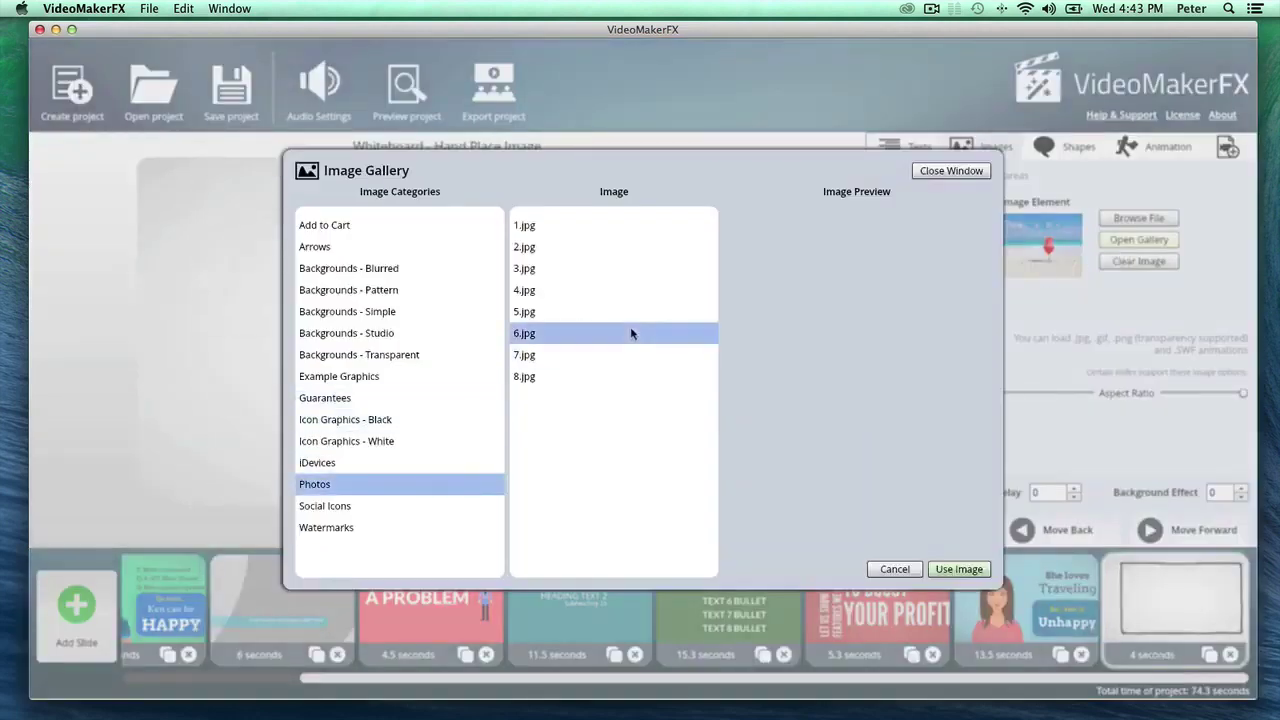
{"action": "left_click", "coordinate": [959, 569]}
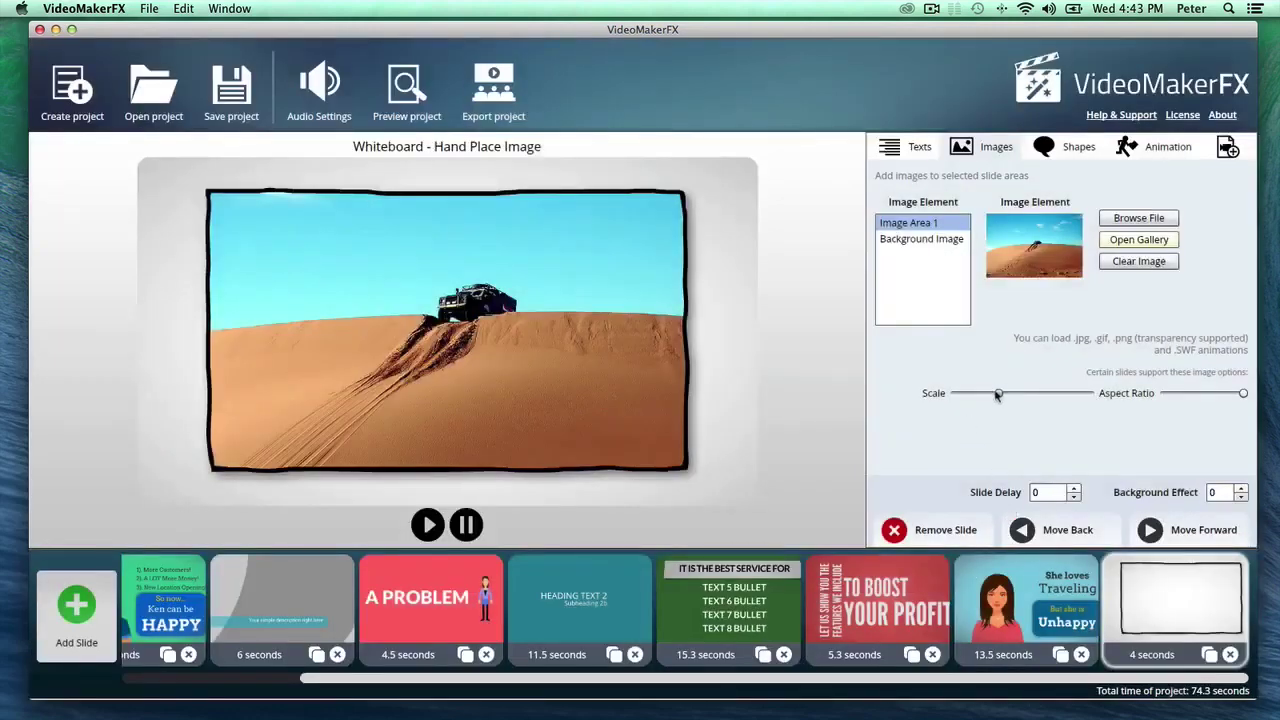
Nudge the Scale slider left to shrink the desert photo slightly
{"action": "left_click_drag", "start_coordinate": [997, 394], "coordinate": [988, 394]}
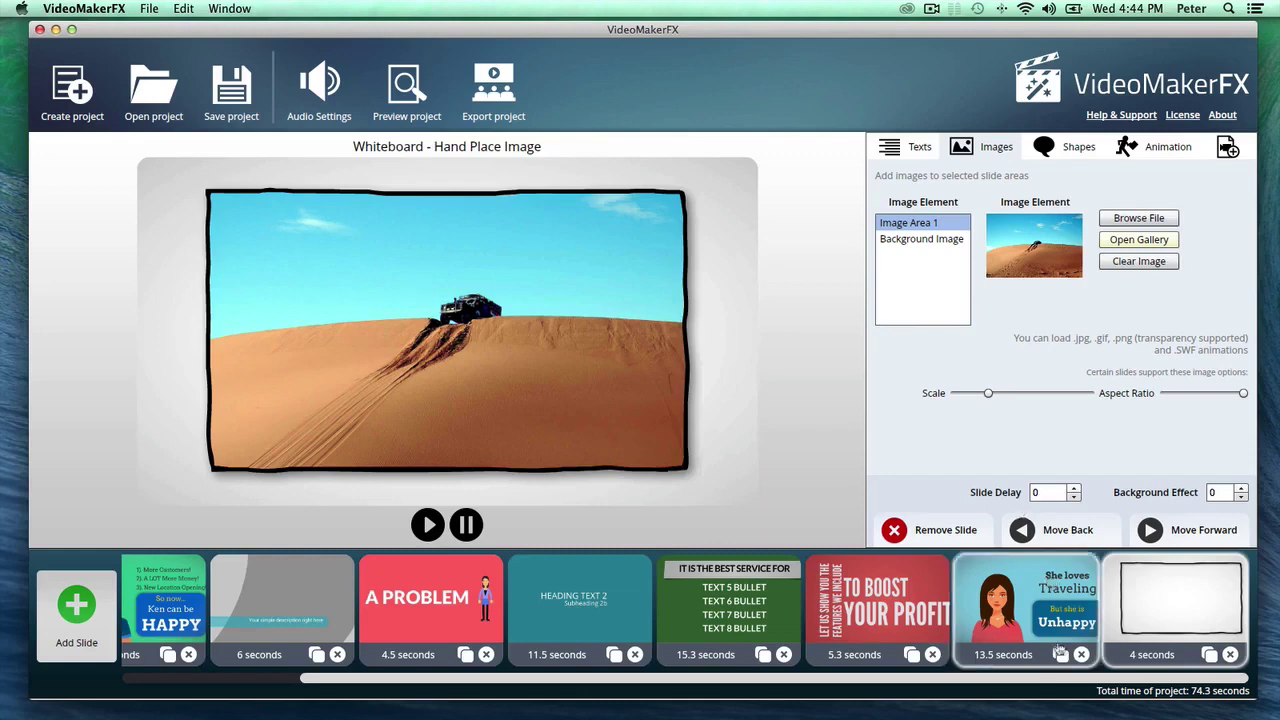
{"action": "mouse_move", "coordinate": [942, 680]}
{"action": "left_mouse_down"}
{"action": "mouse_move", "coordinate": [745, 692]}
{"action": "mouse_move", "coordinate": [923, 692]}
{"action": "left_mouse_up"}
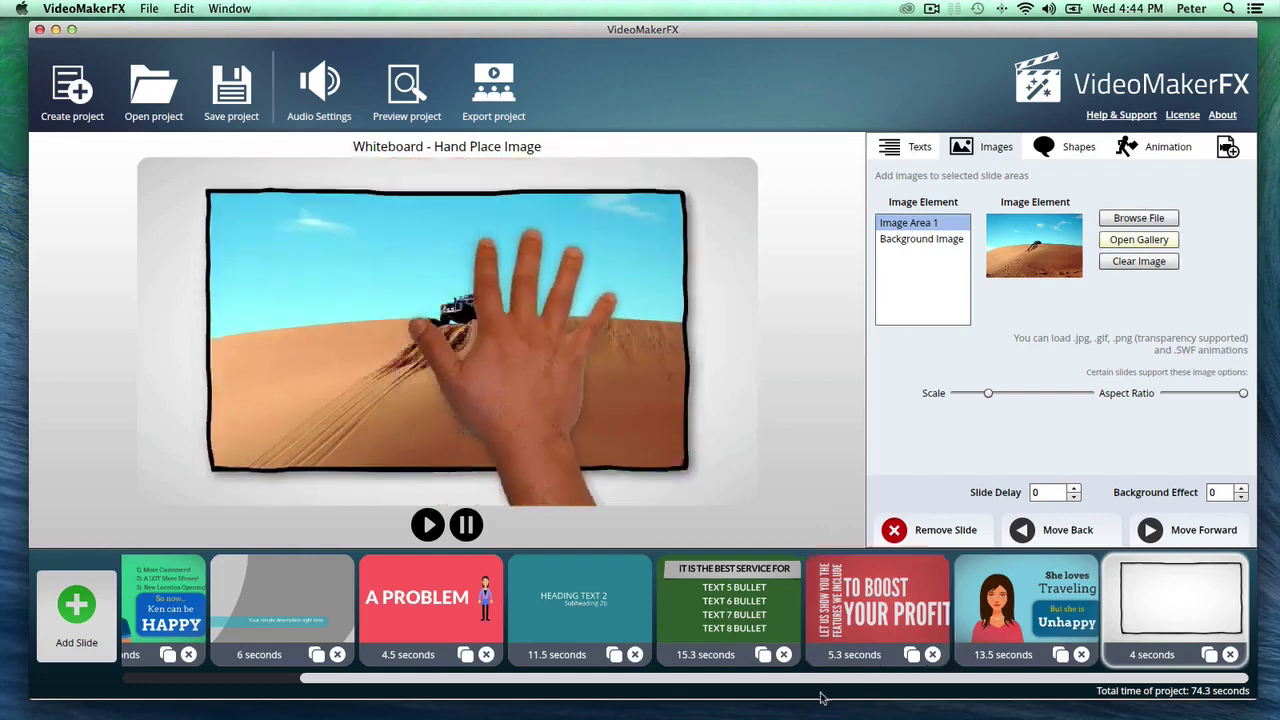
{"action": "left_click_drag", "start_coordinate": [829, 677], "coordinate": [746, 700]}
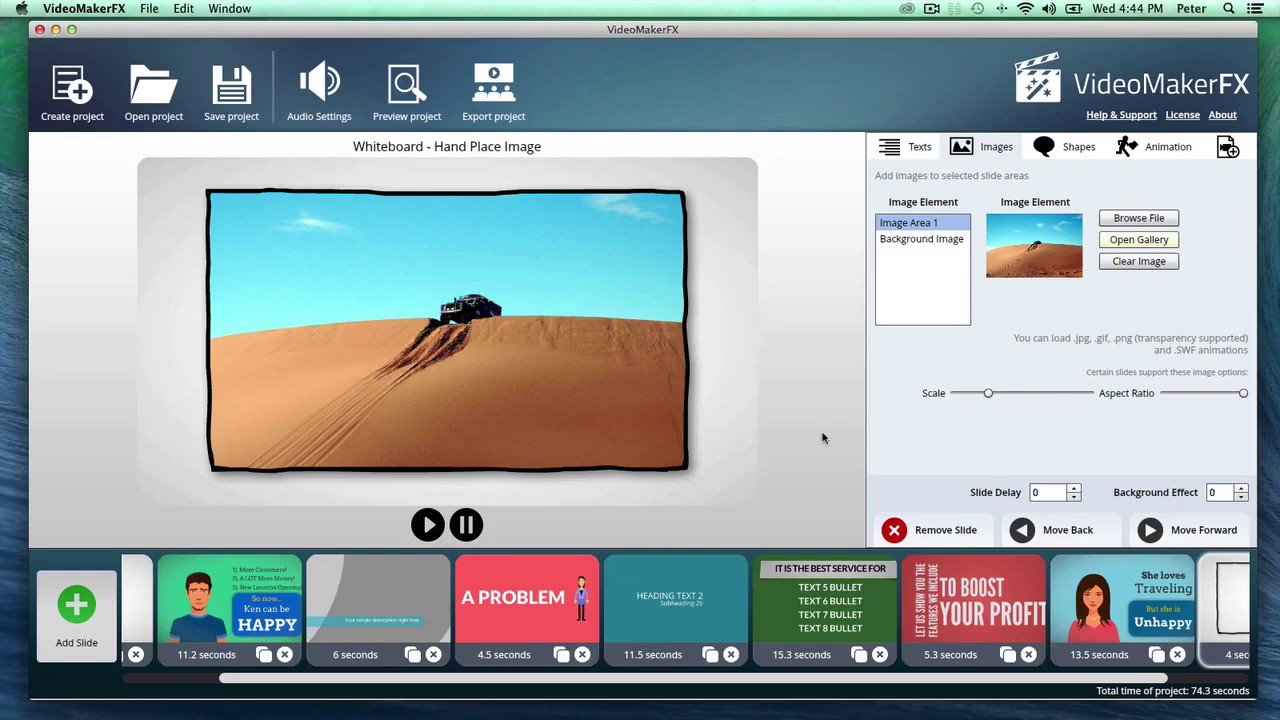
Pass through the TO BOOST YOUR PROFIT slide and open the 6-second Lower Third Left slide
{"action": "left_click", "coordinate": [973, 605]}
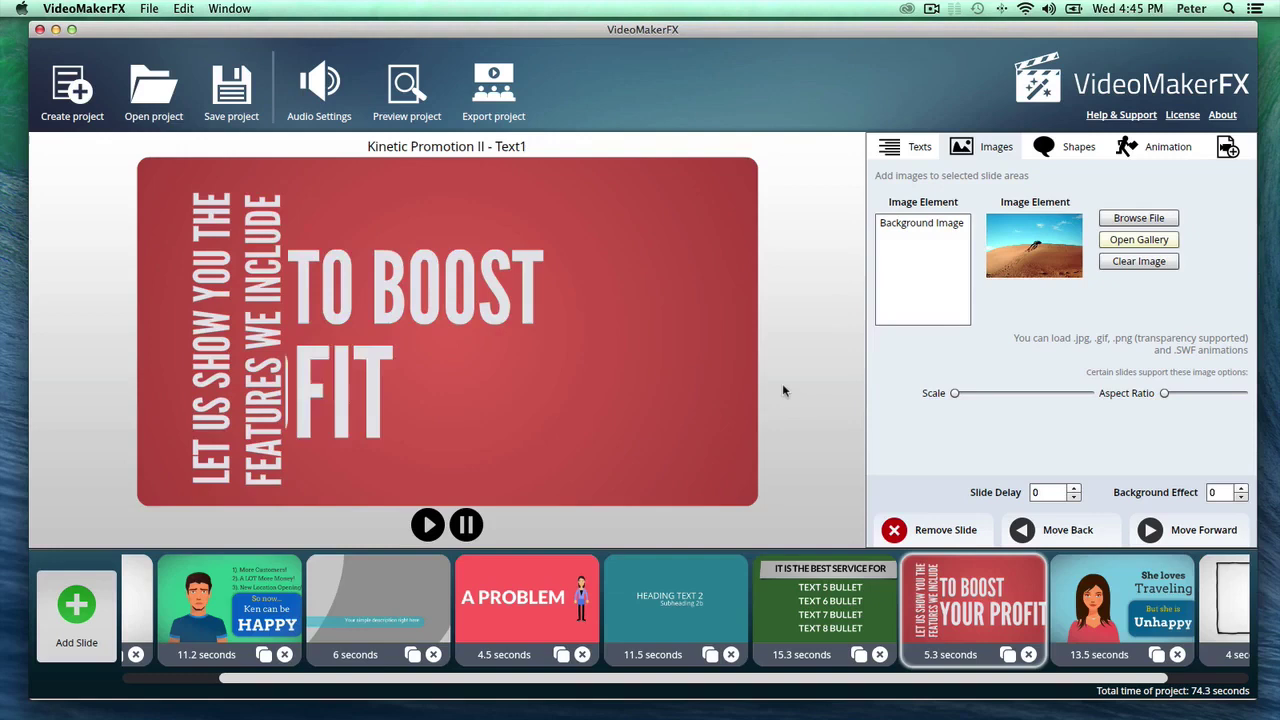
{"action": "left_click", "coordinate": [318, 617]}
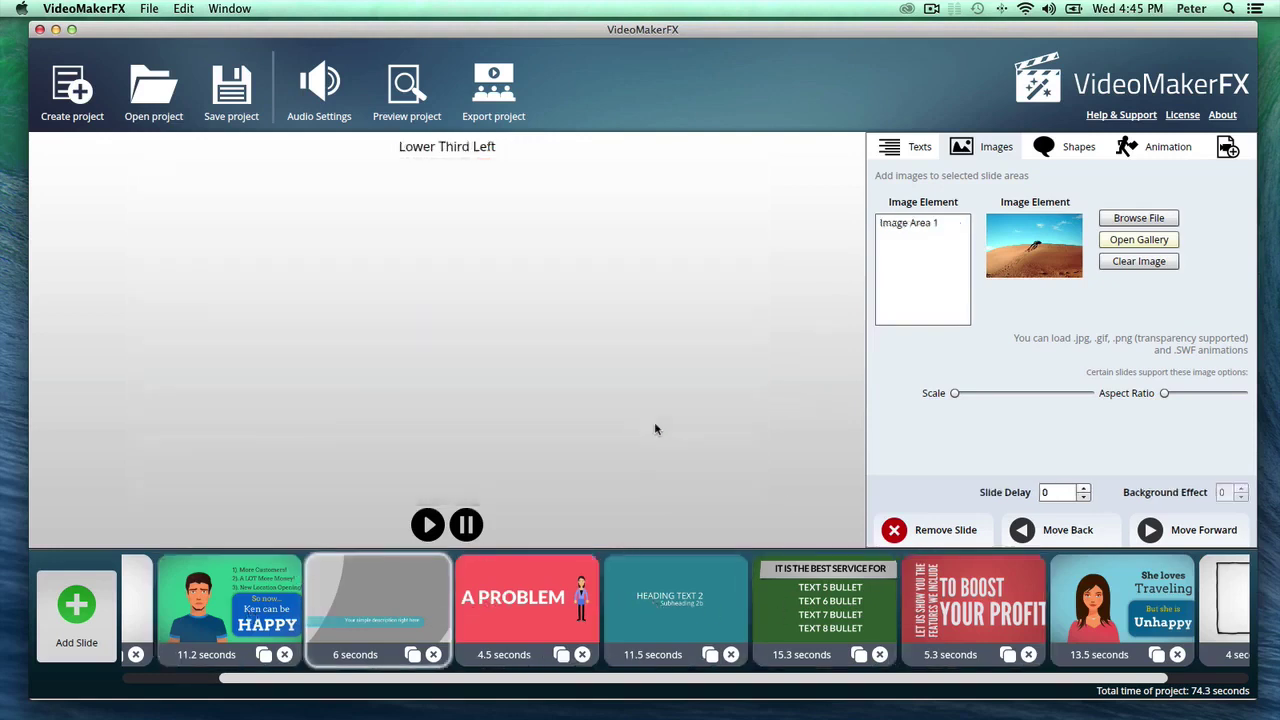
Set Shape 4's colour to green 00CC99, then select the description text area
{"action": "left_click", "coordinate": [1074, 152]}
{"action": "left_click", "coordinate": [961, 287]}
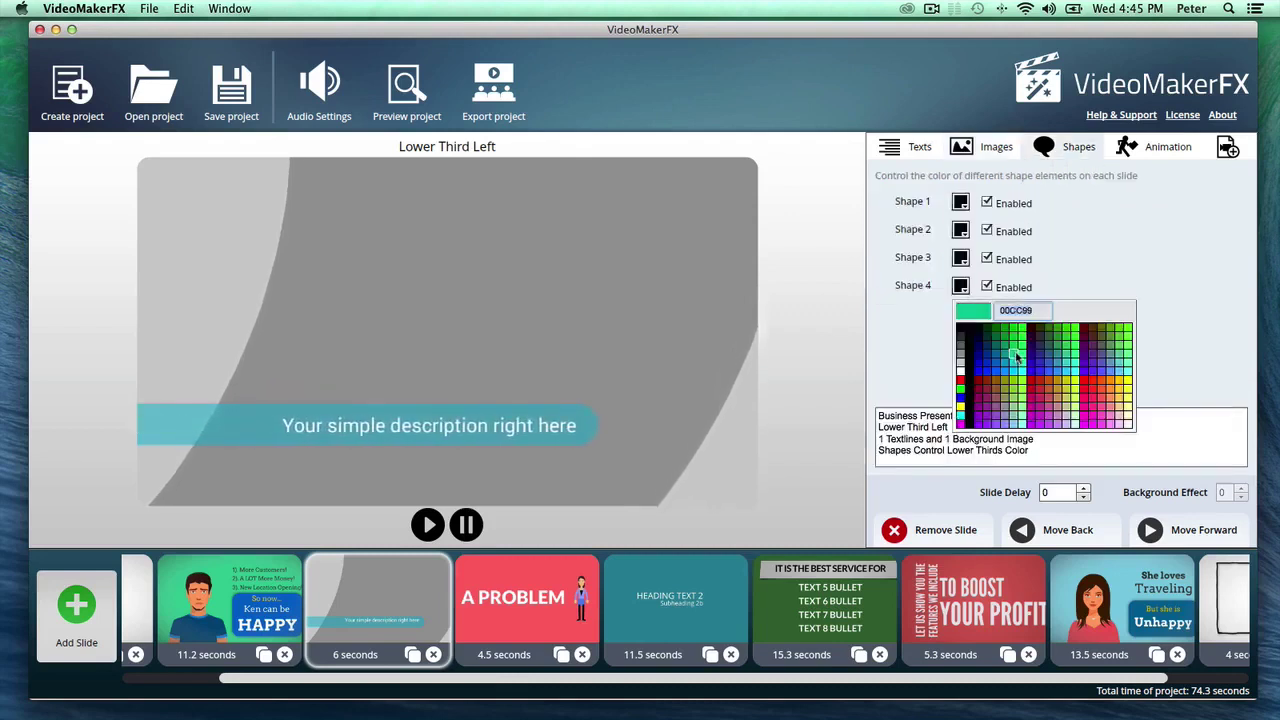
{"action": "left_click", "coordinate": [1016, 358]}
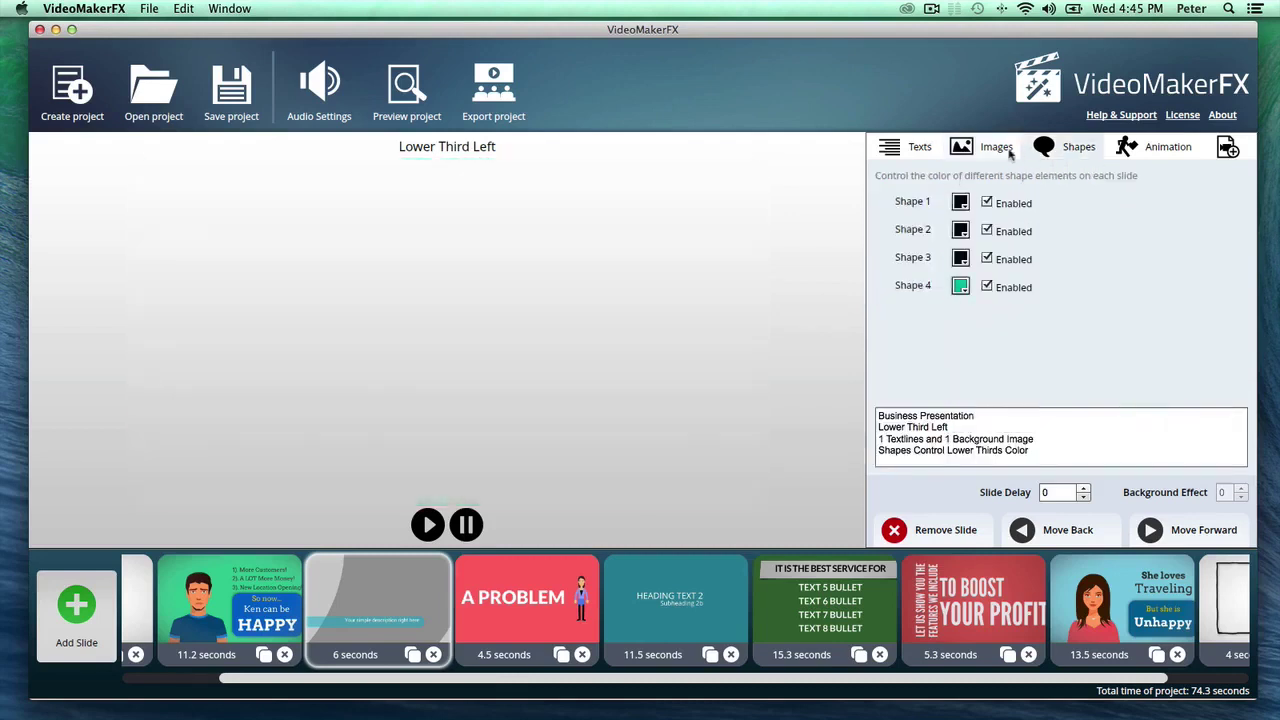
{"action": "left_click", "coordinate": [918, 147]}
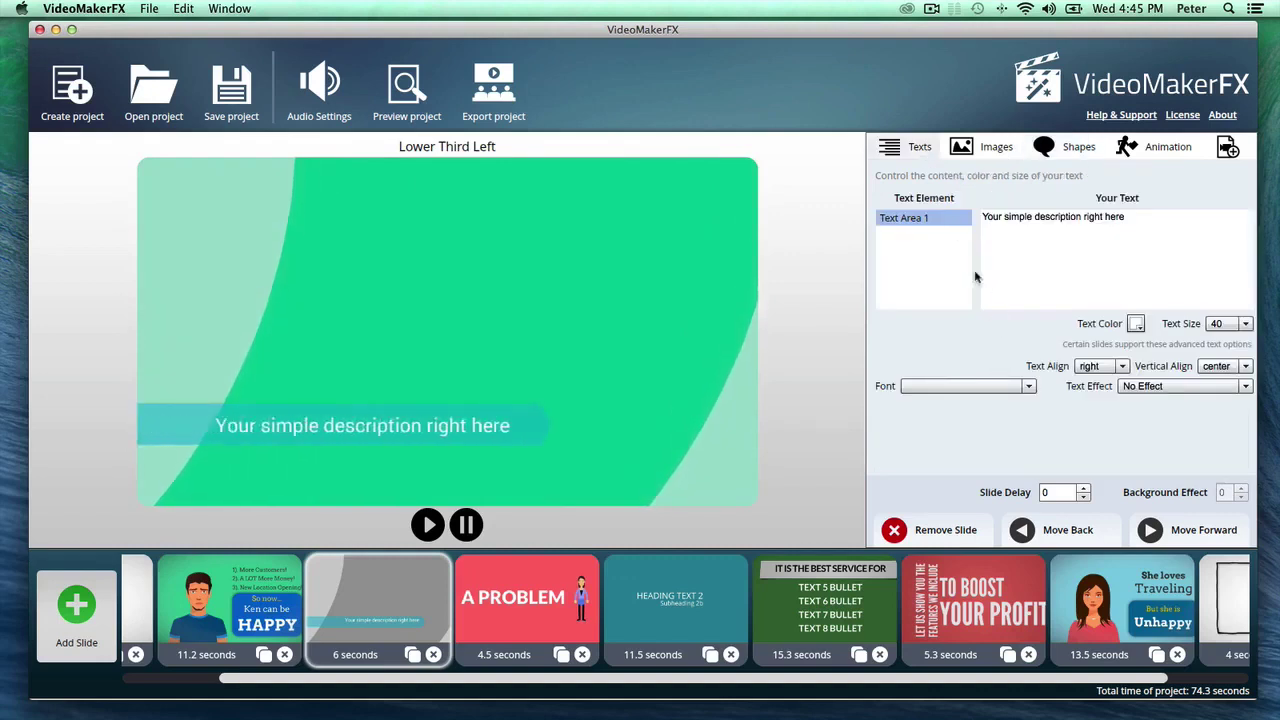
{"action": "left_click", "coordinate": [1022, 259]}
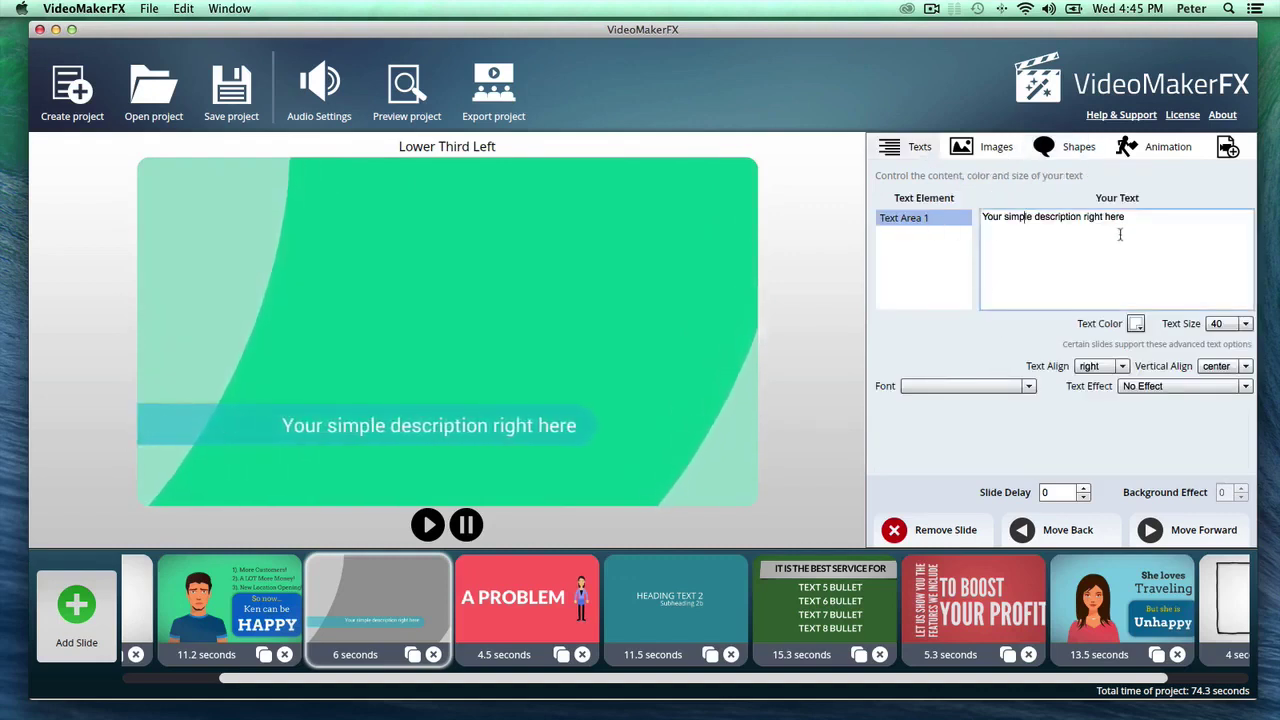
Switch the description caption's font to Arvo Bold
{"action": "left_click", "coordinate": [965, 386]}
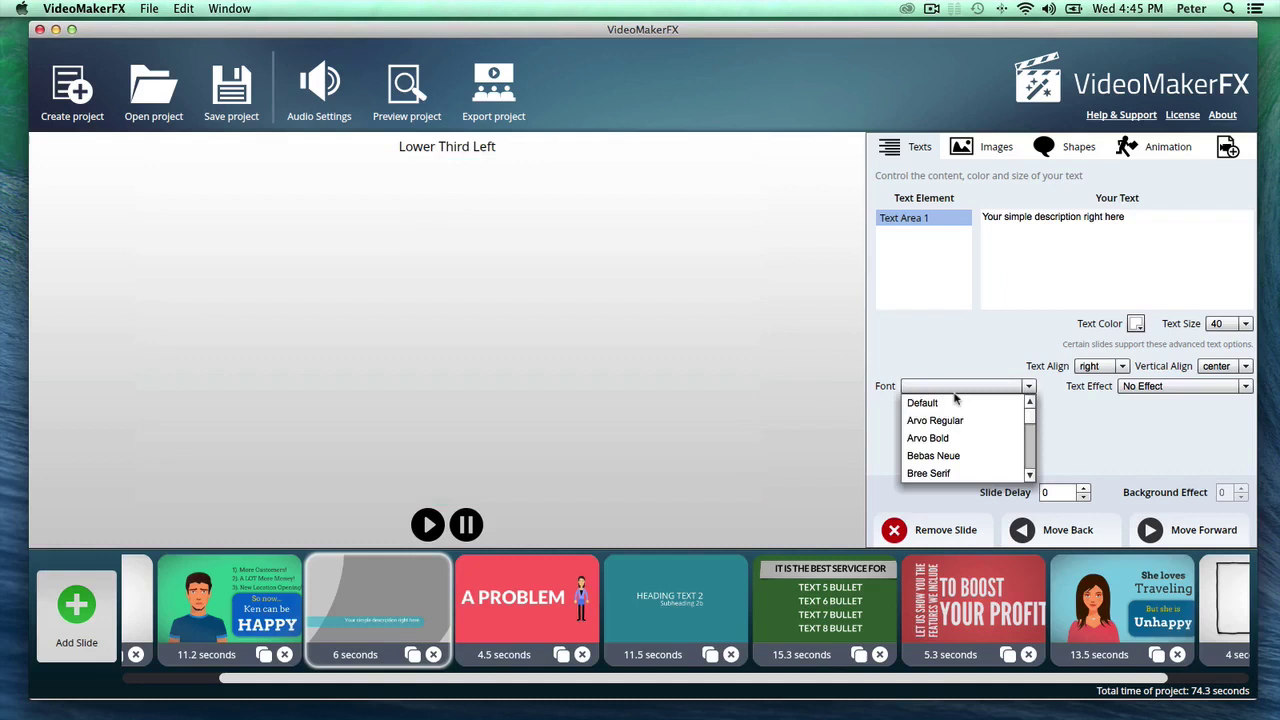
{"action": "left_click", "coordinate": [930, 434]}
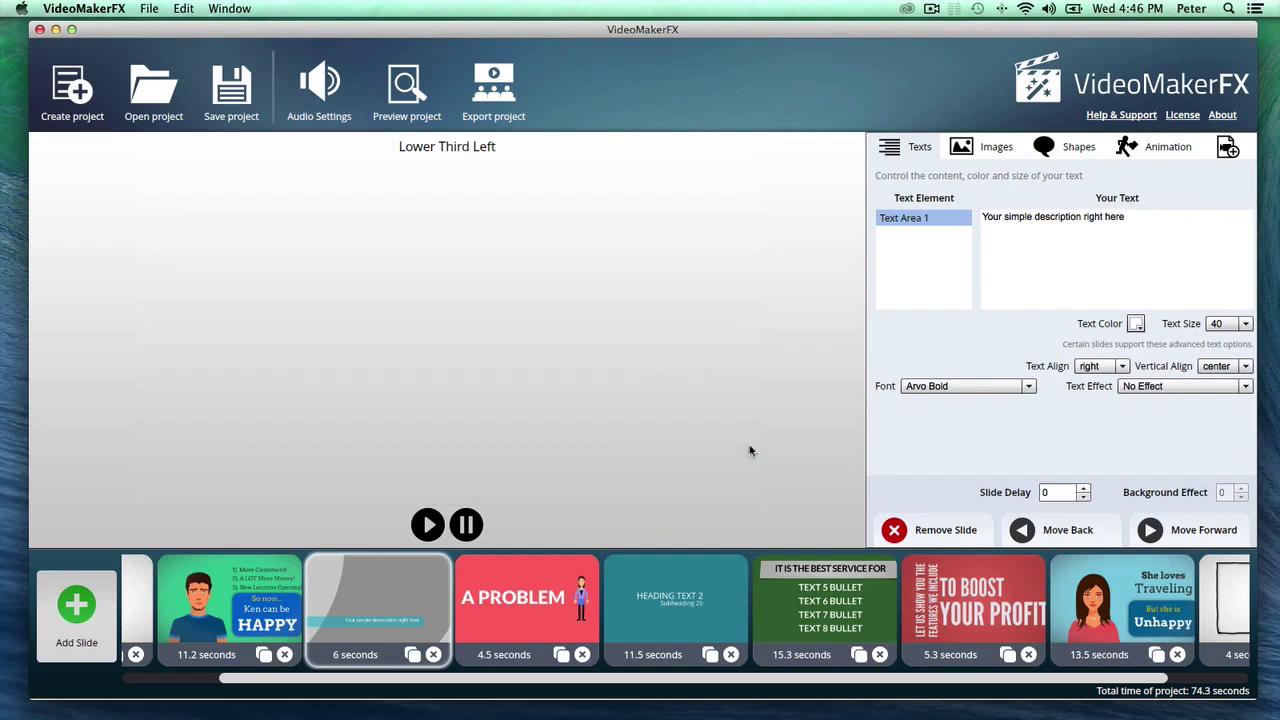
Step back to the 11.2-second Character Ken - Slide 6 with its six text areas
{"action": "key", "text": "Left"}
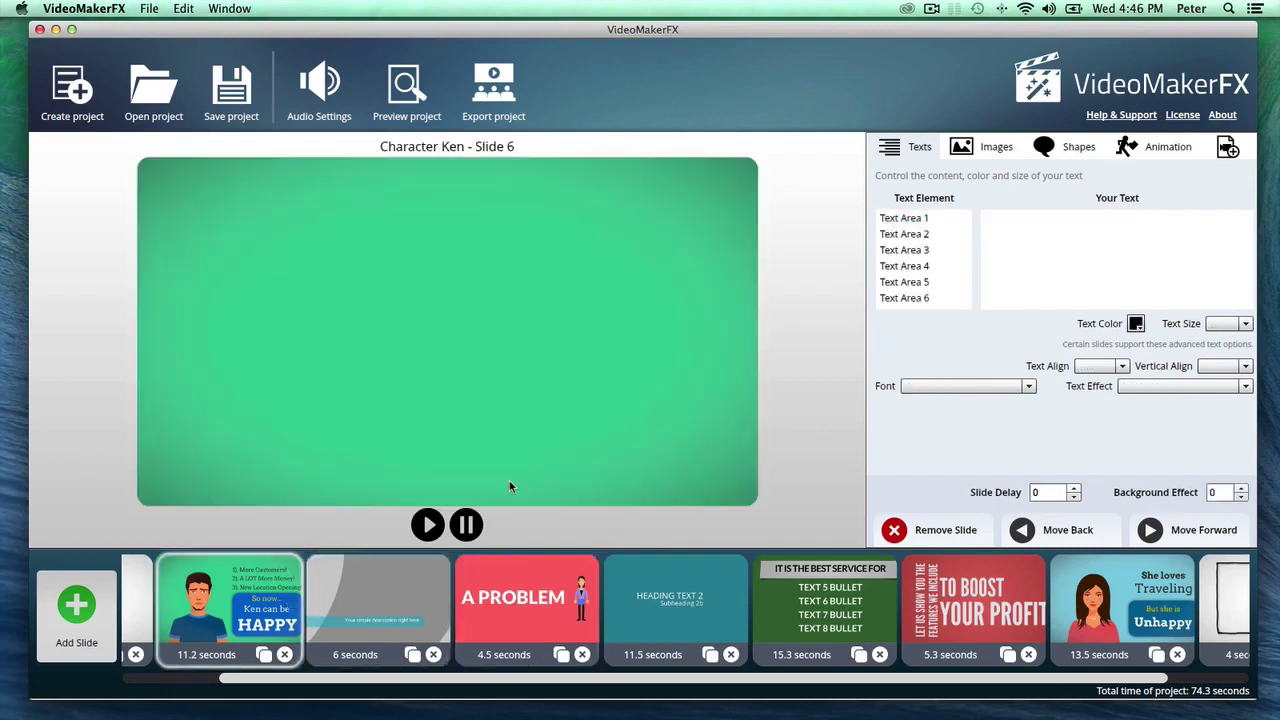